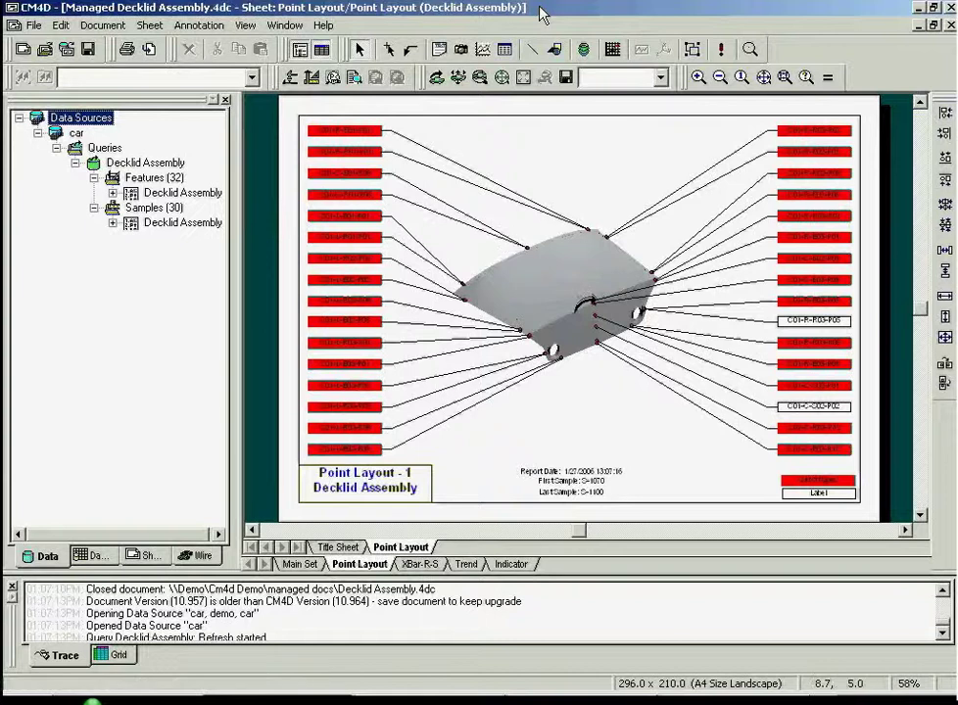
# Step: Rotate the decklid part, shift it up and left, and enlarge it on the Point Layout sheet
pyautogui.moveTo(529, 284)
pyautogui.mouseDown()
pyautogui.moveTo(518, 321)
pyautogui.moveTo(510, 298)
pyautogui.moveTo(535, 299)
pyautogui.mouseUp()
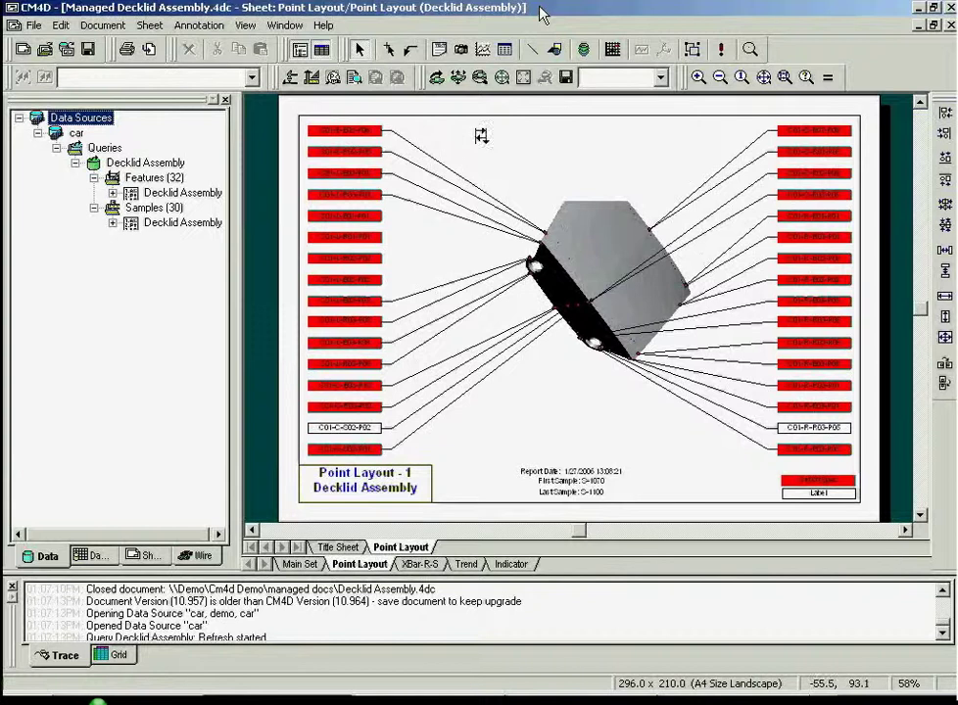
pyautogui.moveTo(615, 188); pyautogui.dragTo(582, 252)
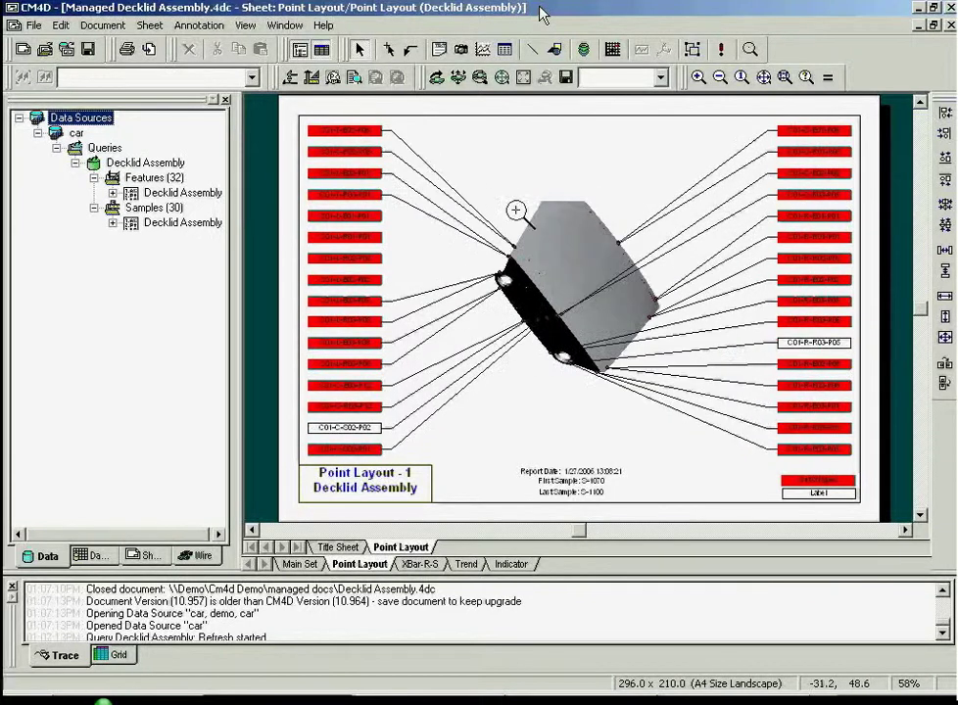
pyautogui.moveTo(514, 210)
pyautogui.mouseDown()
pyautogui.moveTo(438, 129)
pyautogui.moveTo(490, 189)
pyautogui.moveTo(564, 314)
pyautogui.moveTo(507, 221)
pyautogui.mouseUp()
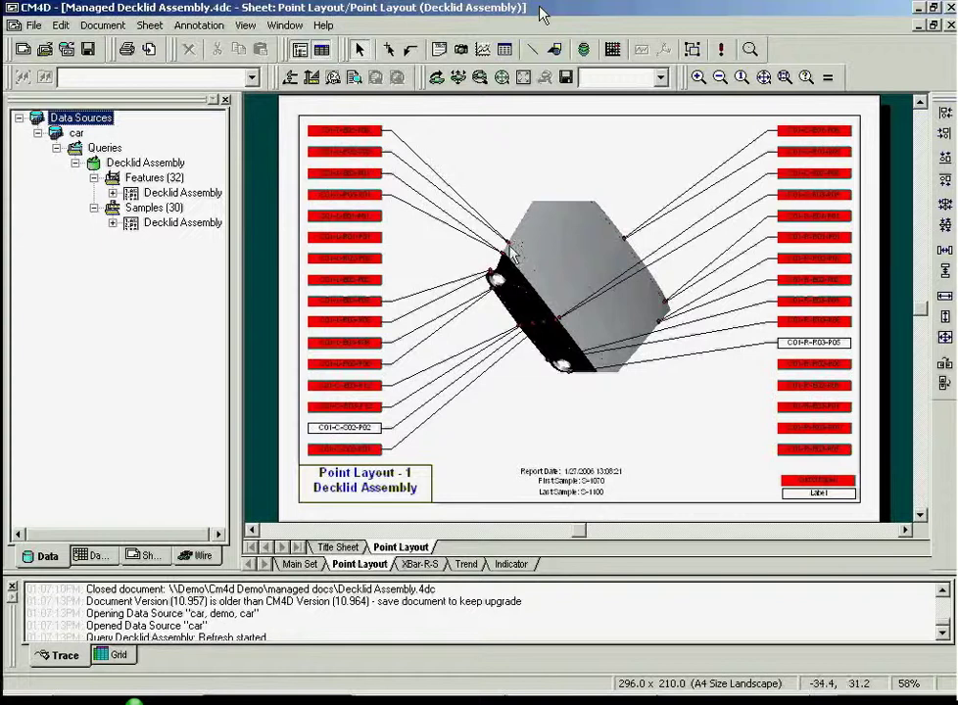
pyautogui.click(422, 565)
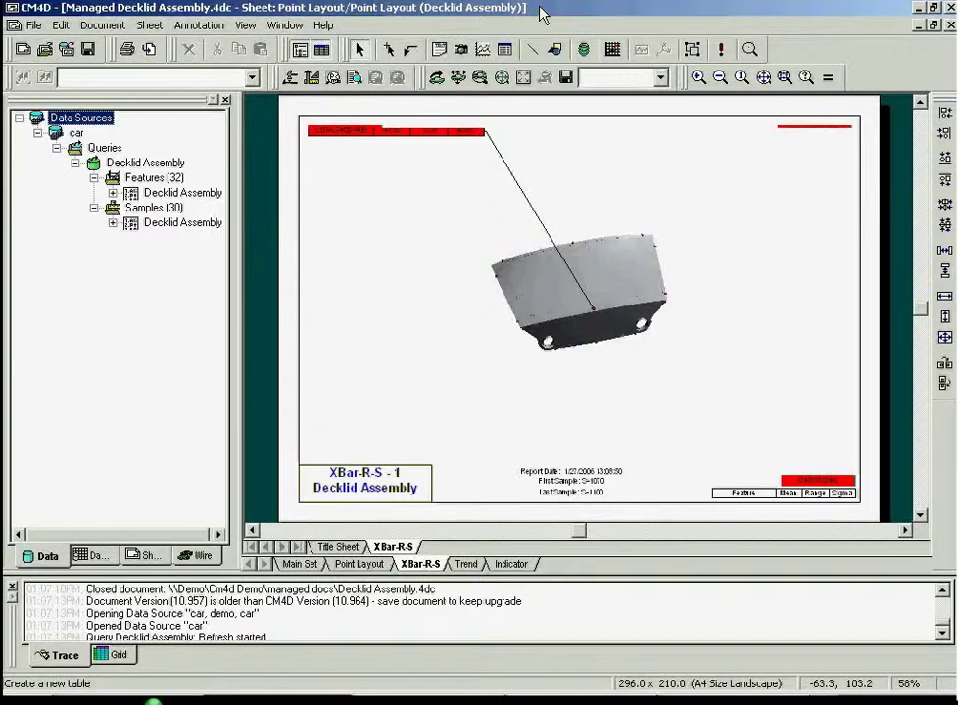
pyautogui.click(483, 49)
pyautogui.moveTo(325, 161); pyautogui.dragTo(478, 259)
pyautogui.rightClick(409, 207)
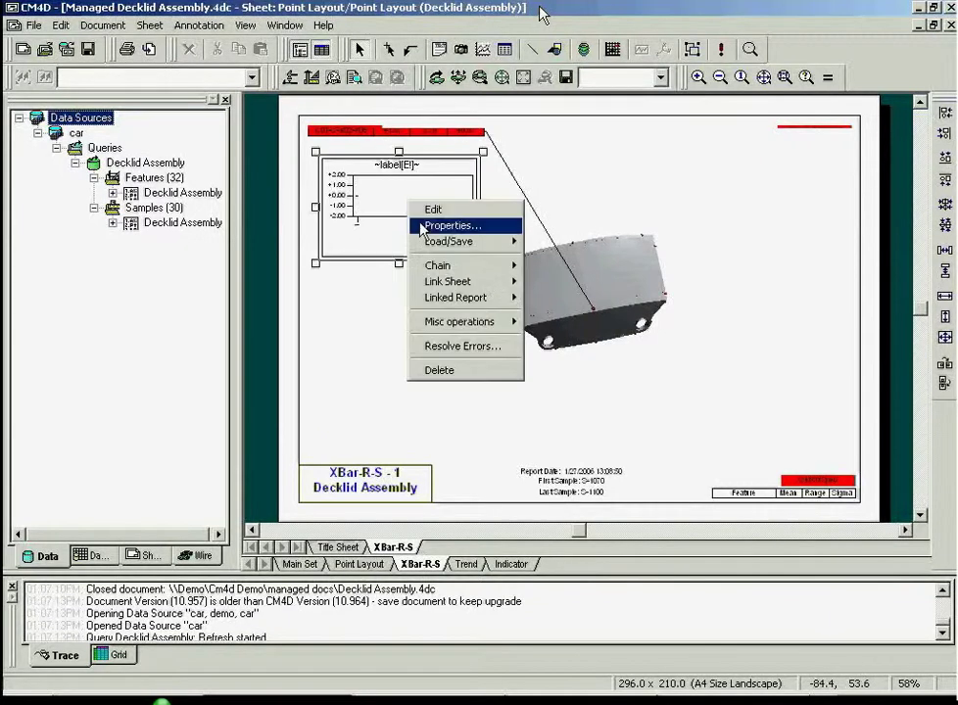
pyautogui.click(421, 226)
pyautogui.click(386, 187)
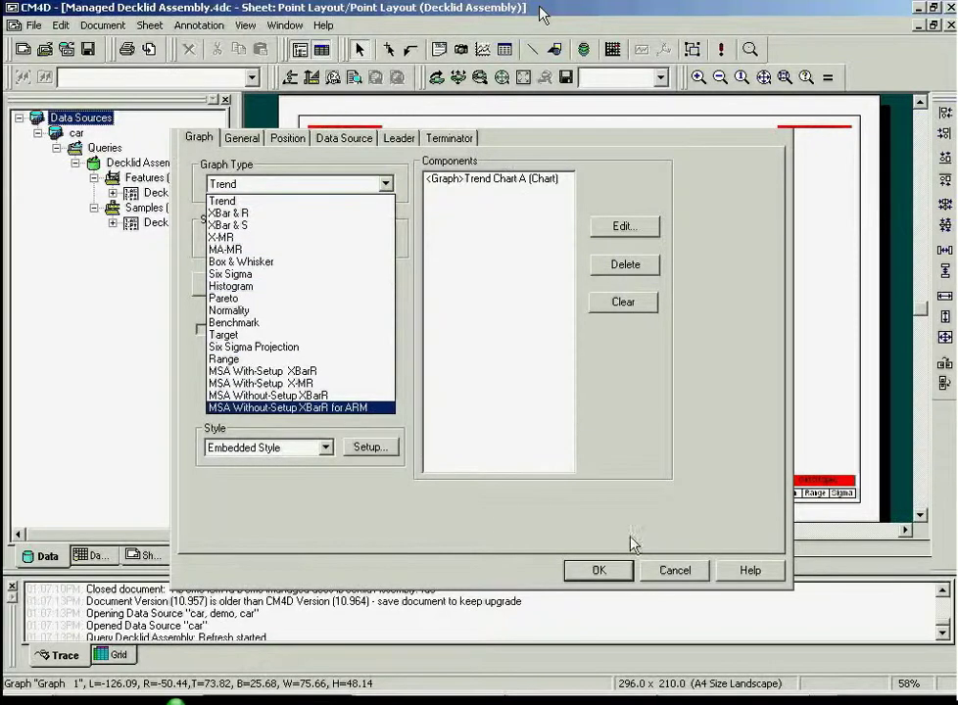
pyautogui.click(675, 577)
pyautogui.click(675, 576)
pyautogui.rightClick(399, 241)
pyautogui.click(428, 413)
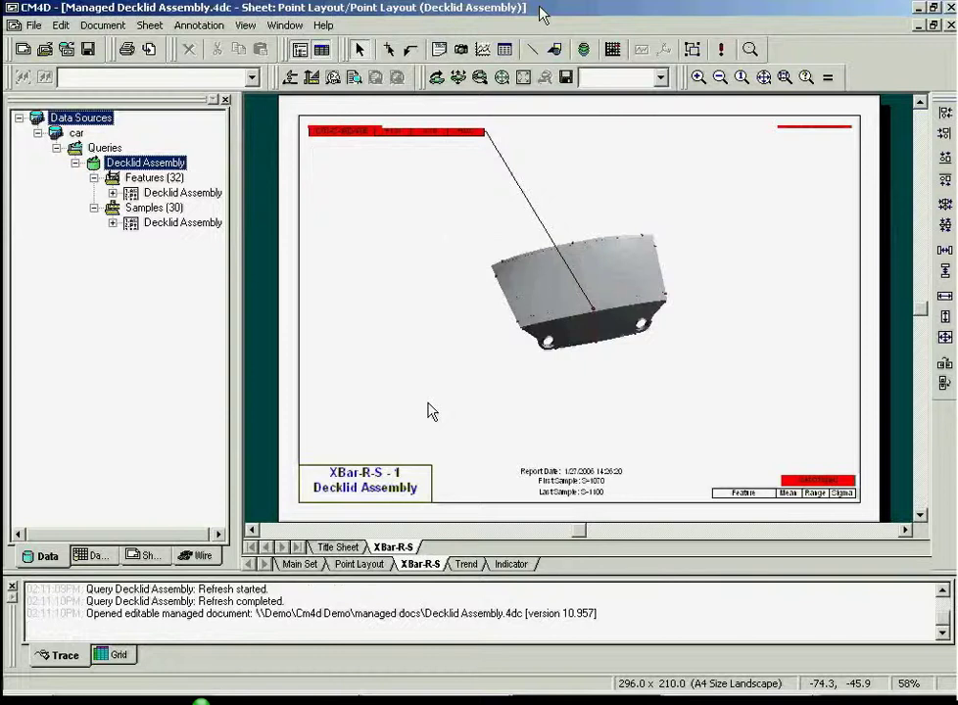
# Step: Zoom in on the red C01-C-B02-P08 header chart reading +1.57, 5.76 and +0.97
pyautogui.click(436, 131)
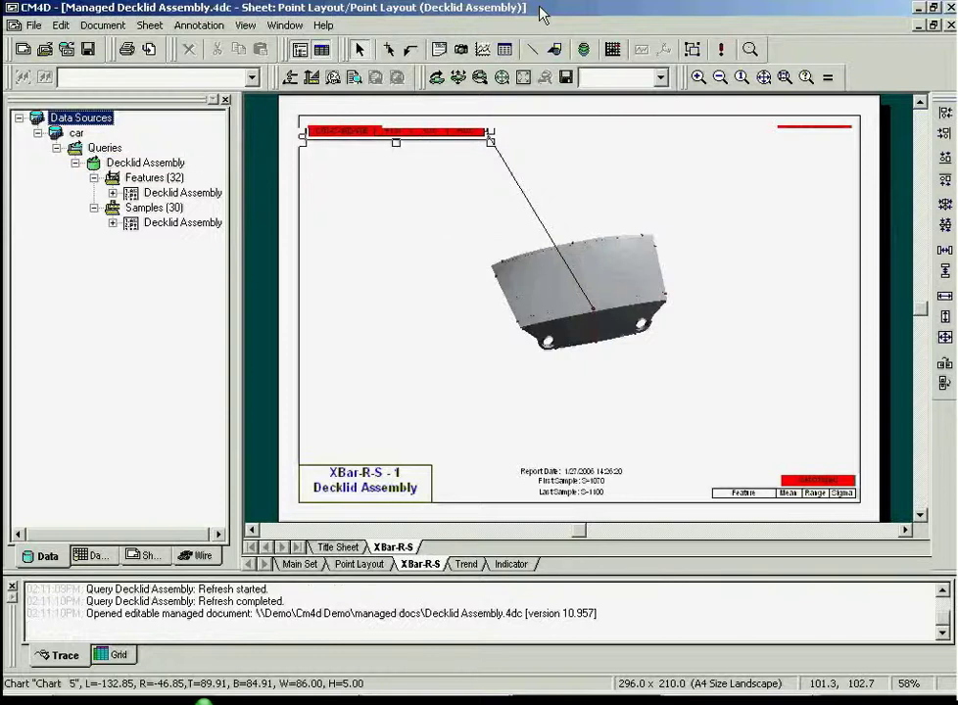
pyautogui.press('F6')
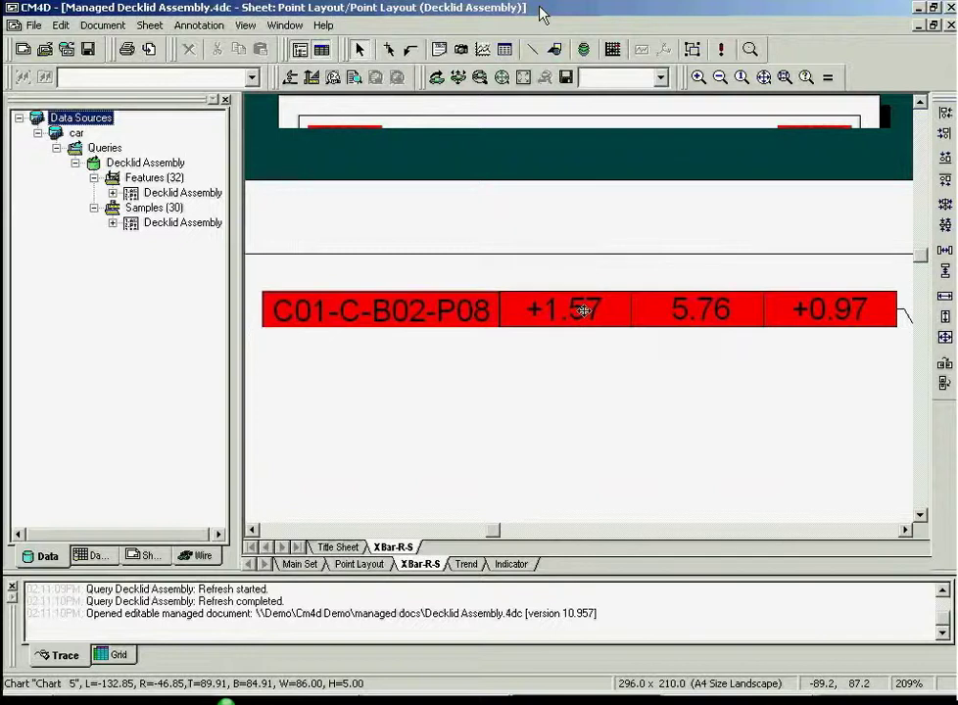
# Step: Reveal the ~label~, ~mean~, ~range~ and ~stddev~ variables behind the four header cells
pyautogui.click(435, 309)
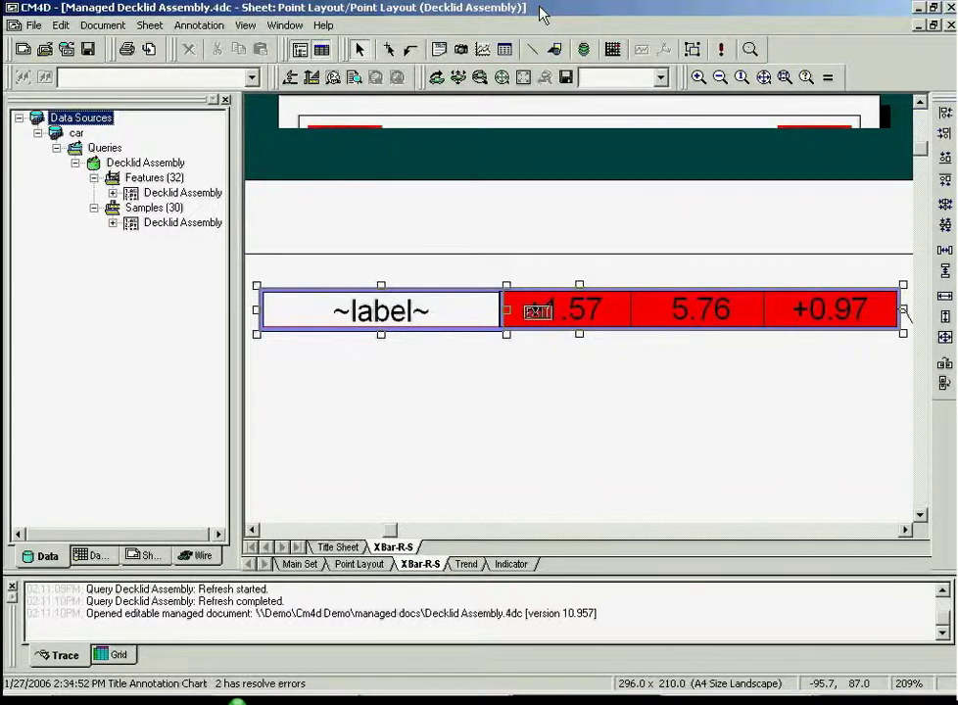
pyautogui.click(553, 307)
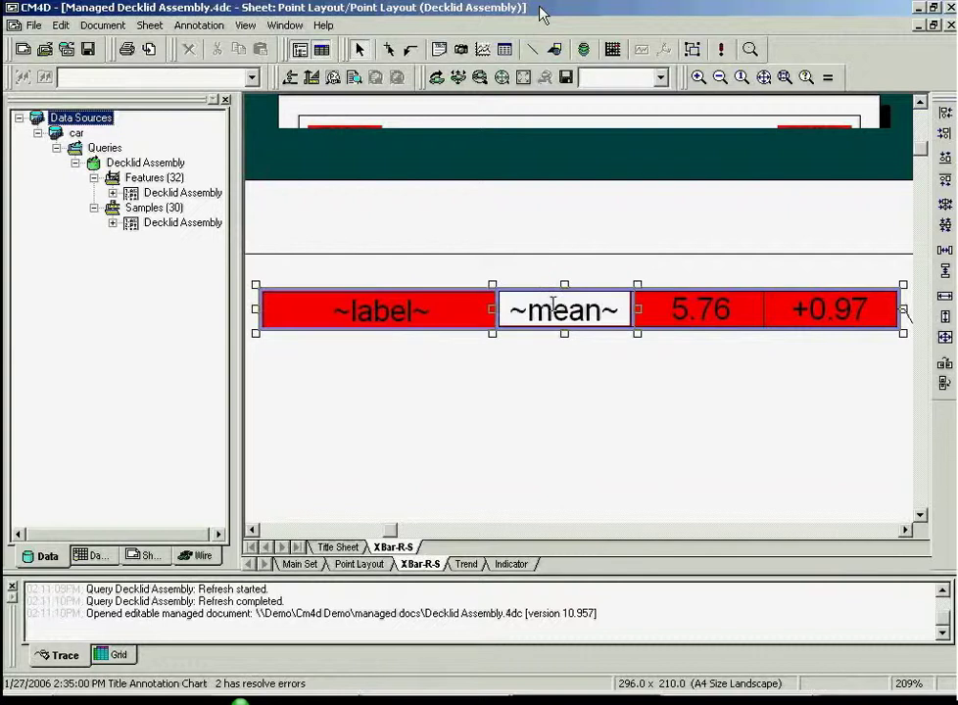
pyautogui.click(693, 312)
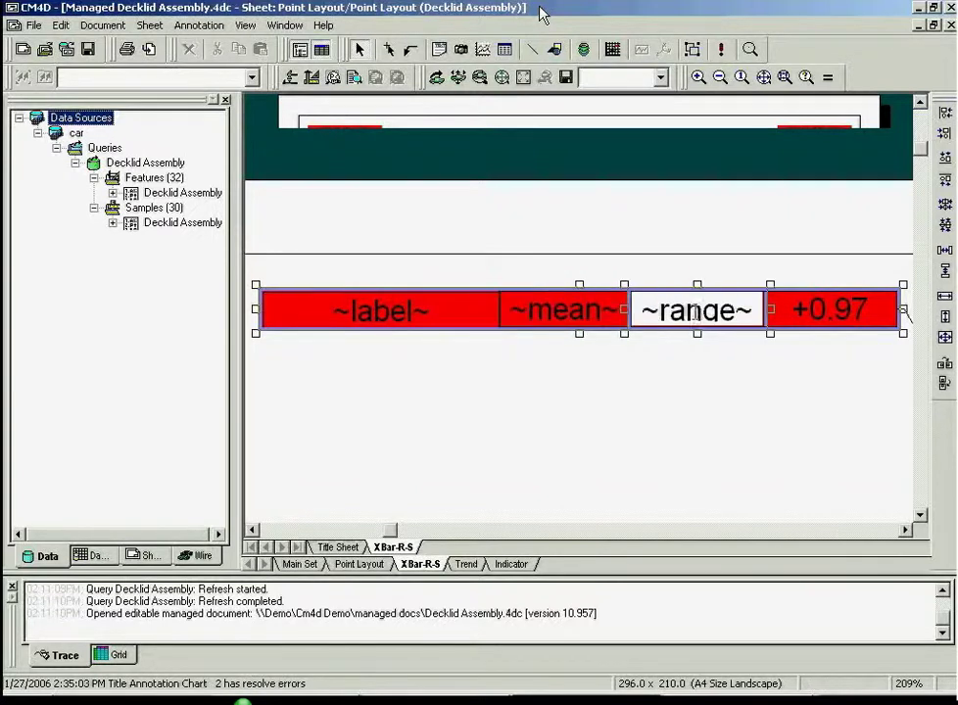
pyautogui.click(832, 312)
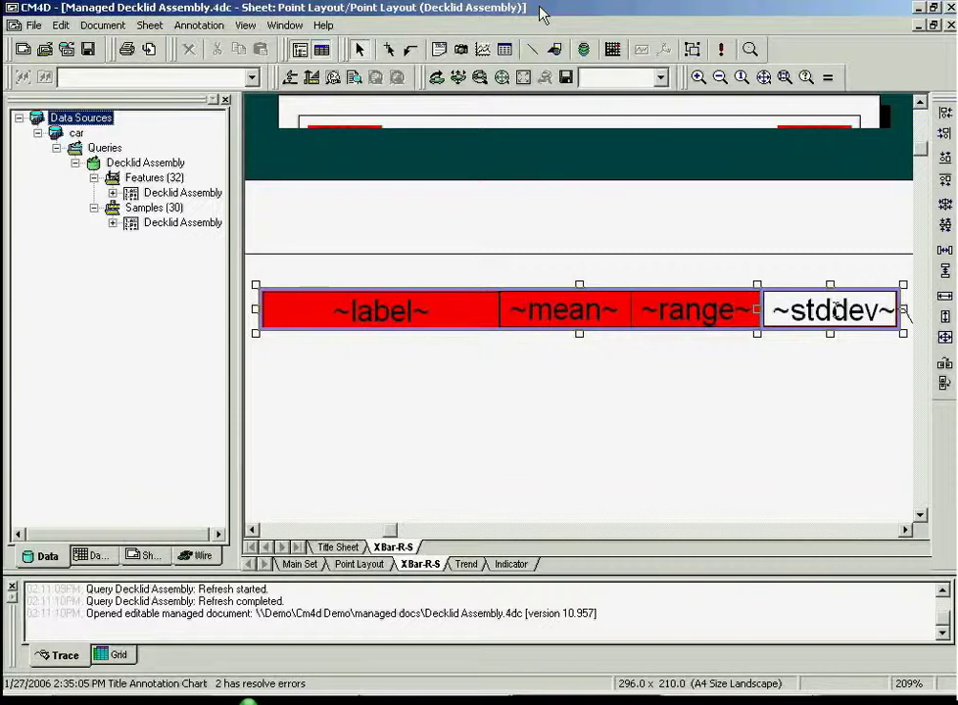
pyautogui.rightClick(849, 312)
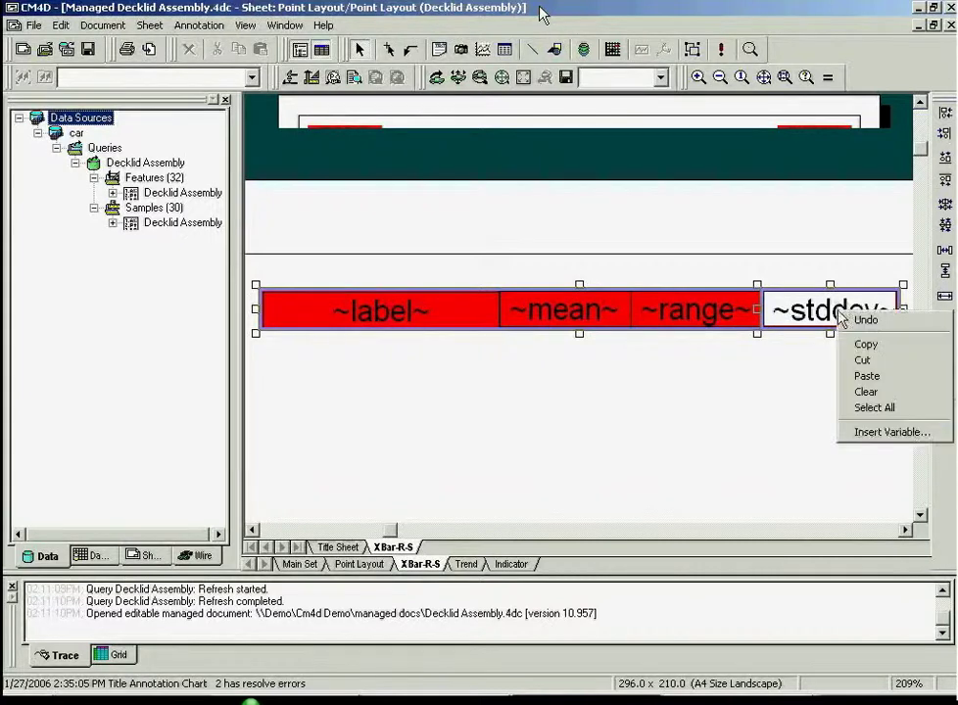
pyautogui.click(861, 435)
pyautogui.click(758, 294)
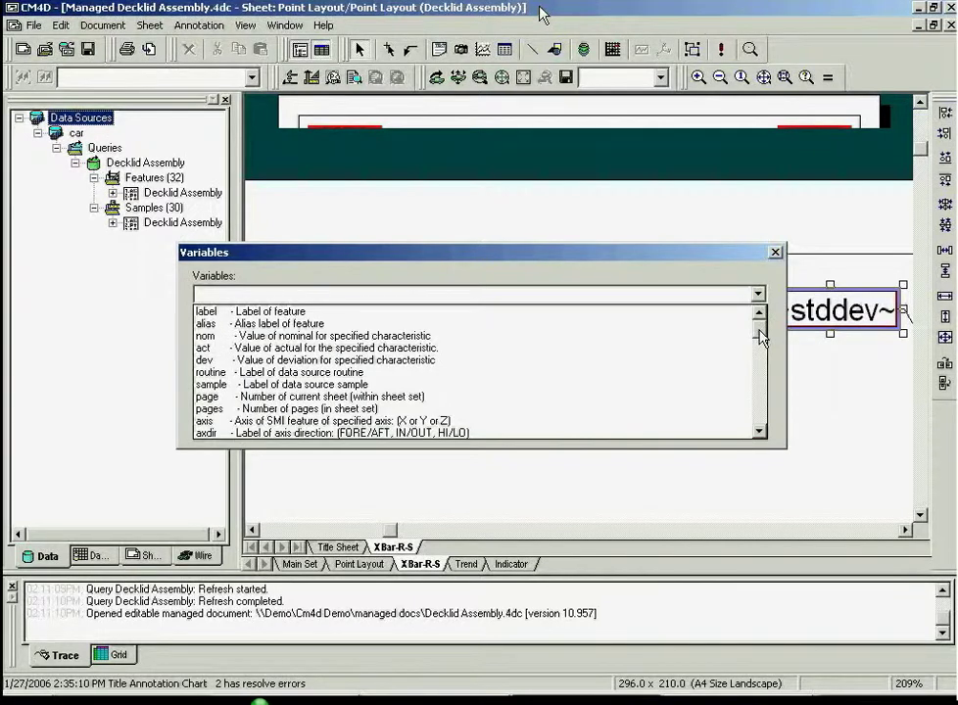
pyautogui.moveTo(762, 338)
pyautogui.mouseDown()
pyautogui.moveTo(761, 377)
pyautogui.moveTo(760, 336)
pyautogui.mouseUp()
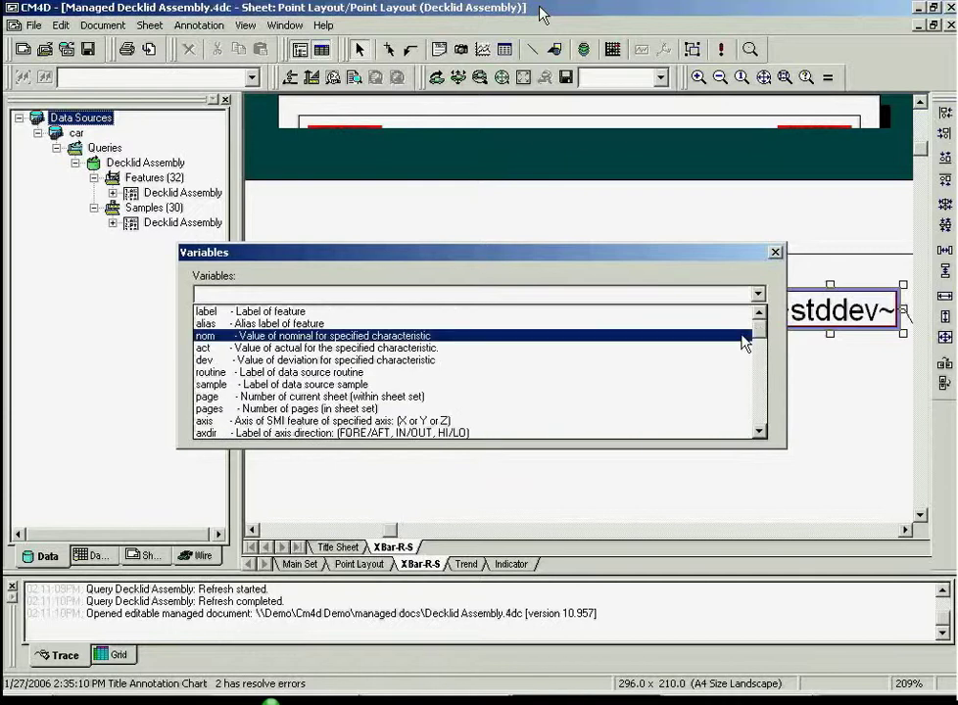
pyautogui.click(743, 336)
pyautogui.click(757, 341)
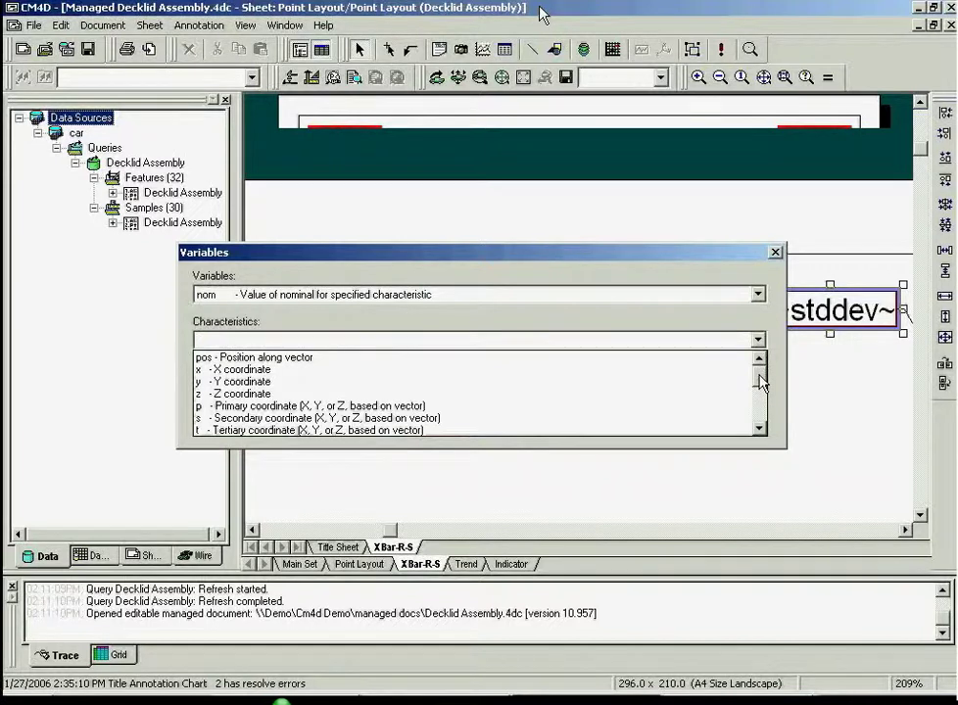
pyautogui.moveTo(761, 384); pyautogui.dragTo(761, 413)
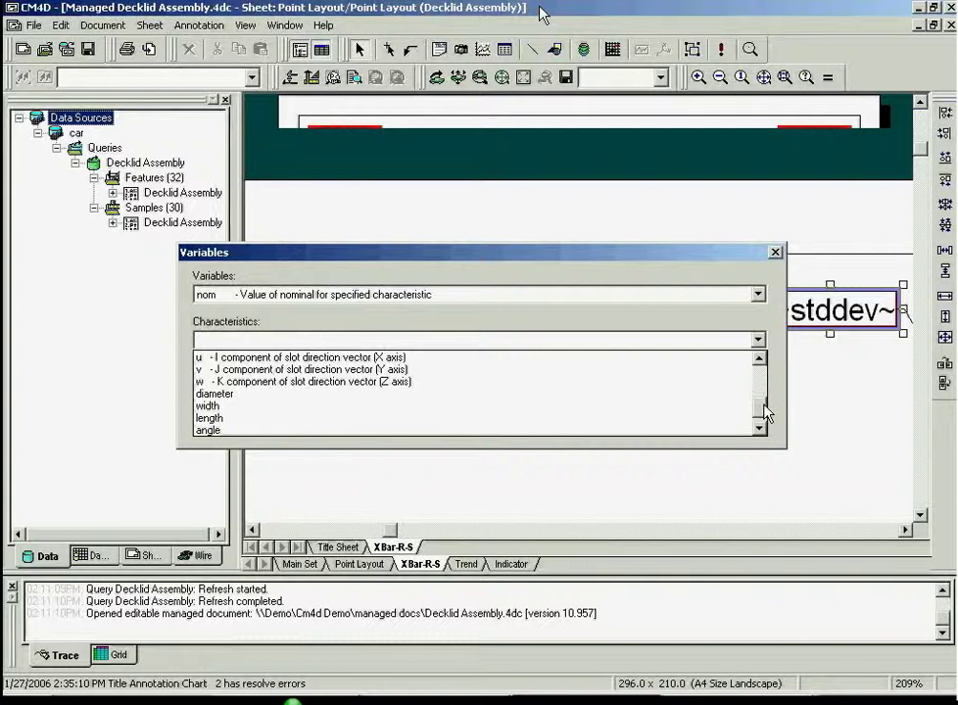
pyautogui.click(776, 412)
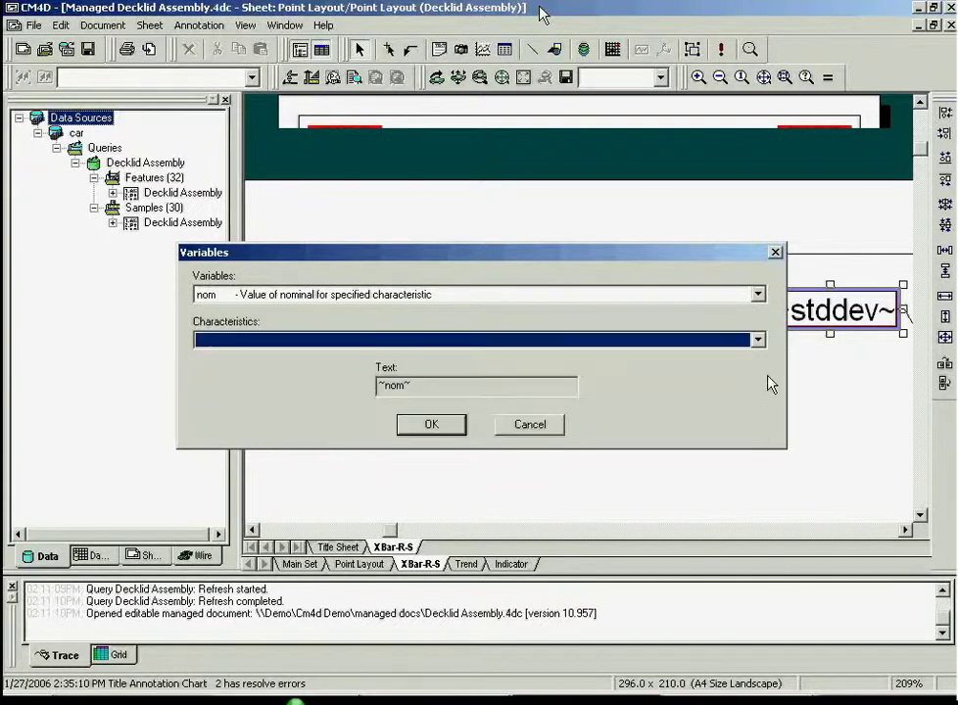
pyautogui.click(535, 426)
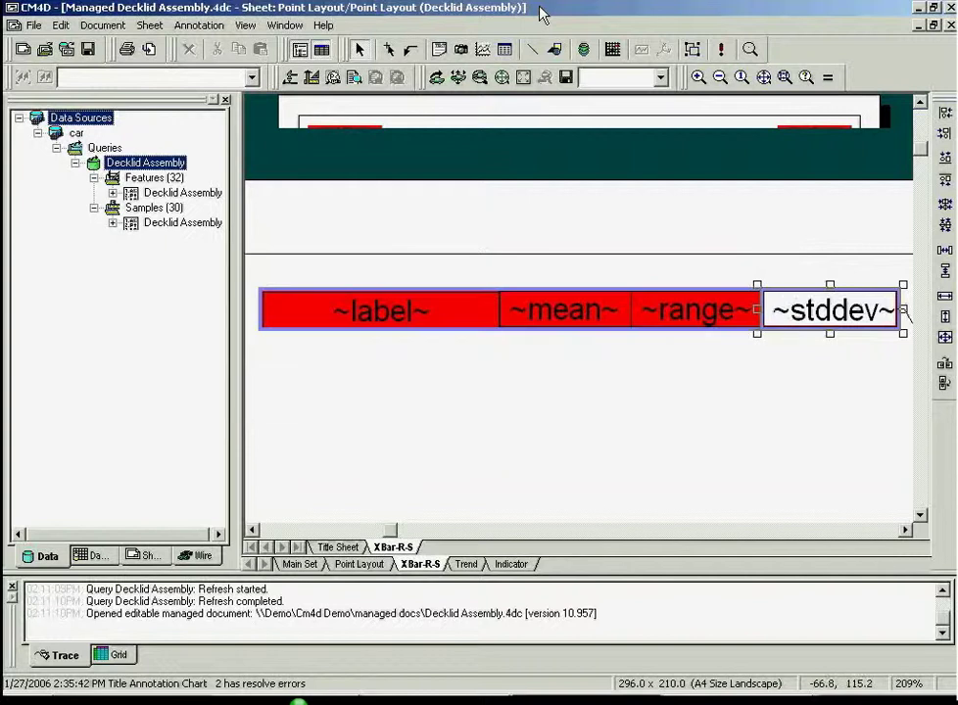
pyautogui.press('F5')
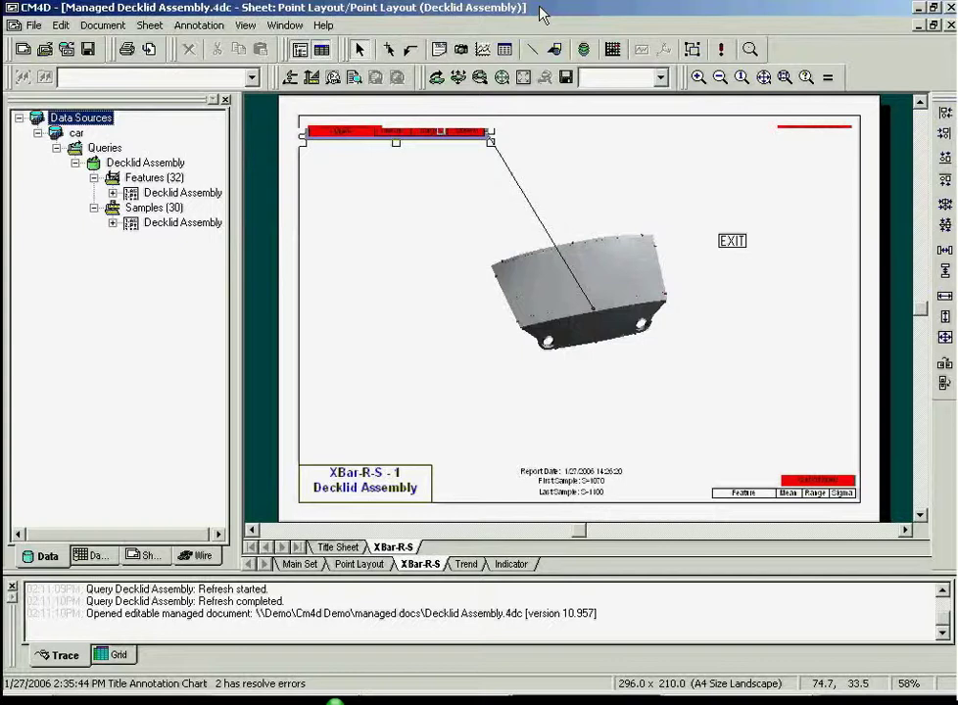
# Step: Step through the Trend sheet set's pages, Trend 1 to Trend 6
pyautogui.click(465, 565)
pyautogui.click(386, 547)
pyautogui.click(427, 549)
pyautogui.click(474, 548)
pyautogui.click(527, 549)
pyautogui.click(574, 548)
pyautogui.click(621, 550)
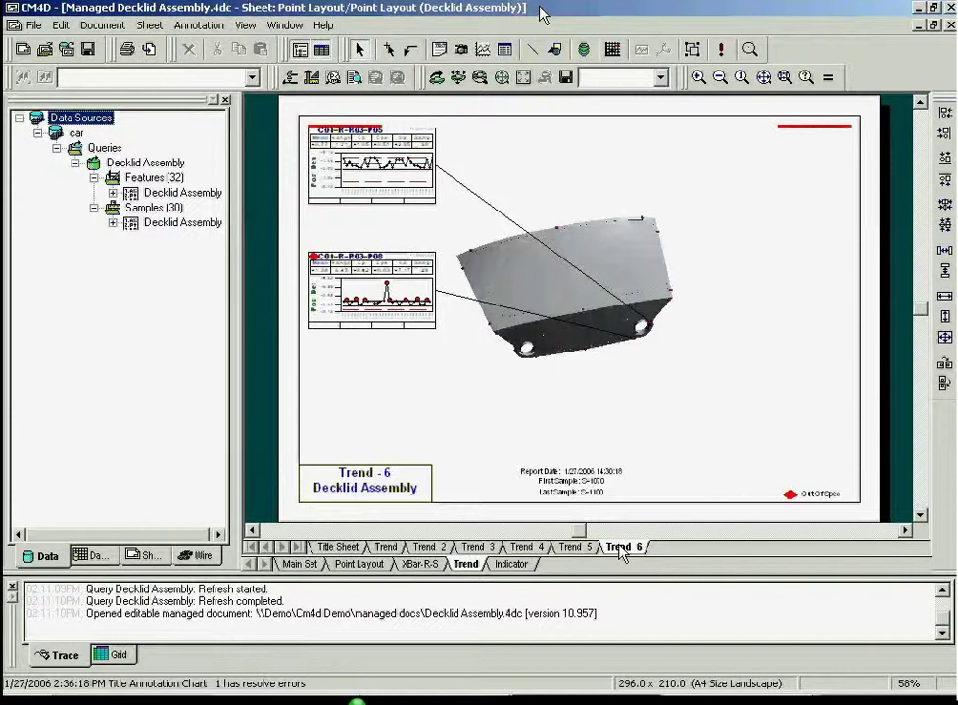
# Step: Cycle through the Point Layout, XBar-R-S and Trend sheets, ending on the Indicator sheet
pyautogui.click(360, 566)
pyautogui.click(416, 568)
pyautogui.click(468, 567)
pyautogui.click(511, 567)
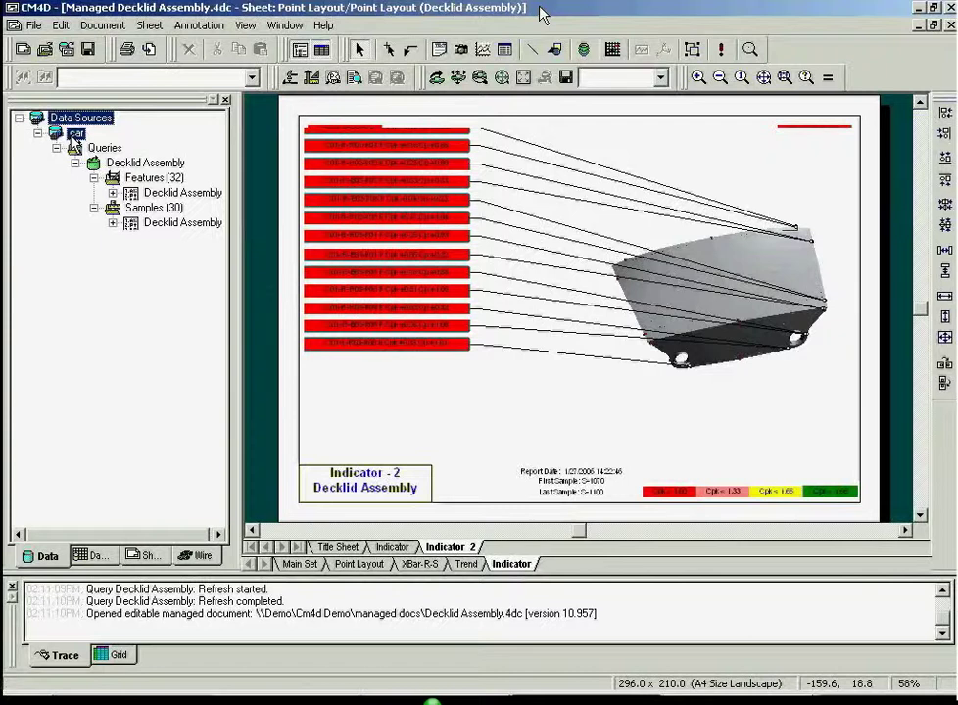
# Step: Begin choosing a routine from the car database, then cancel the routine wizard
pyautogui.doubleClick(83, 138)
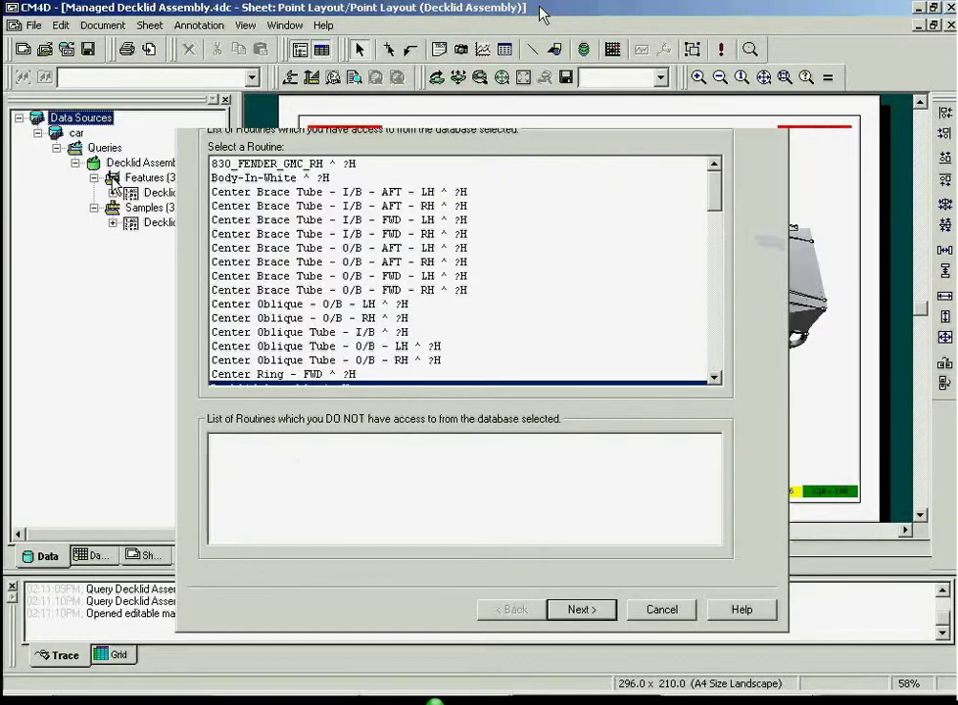
pyautogui.moveTo(719, 201); pyautogui.dragTo(719, 365)
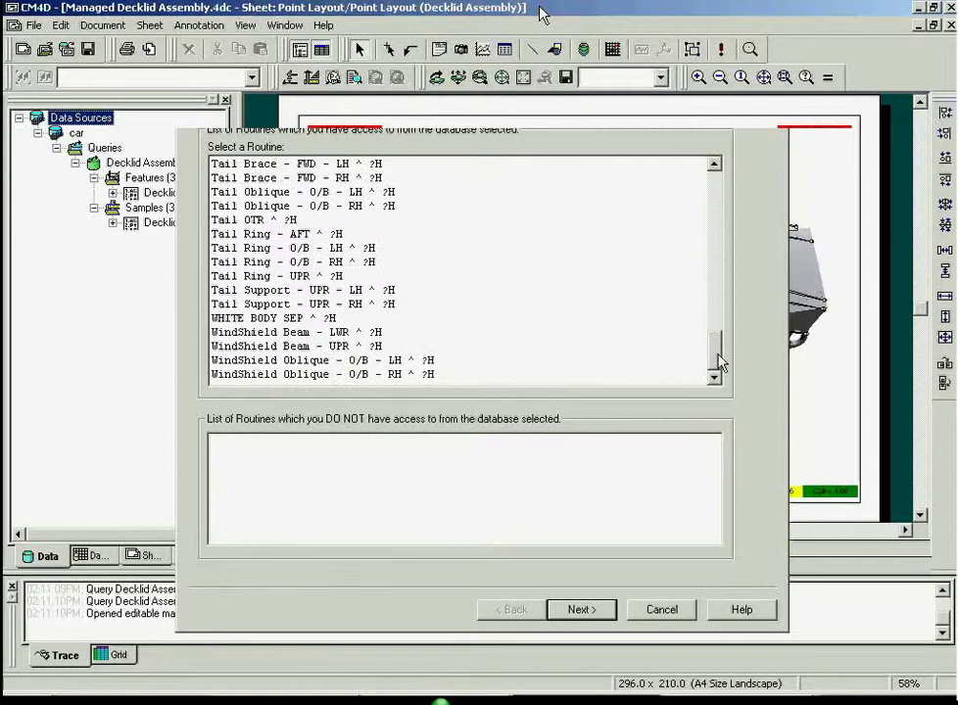
pyautogui.click(674, 613)
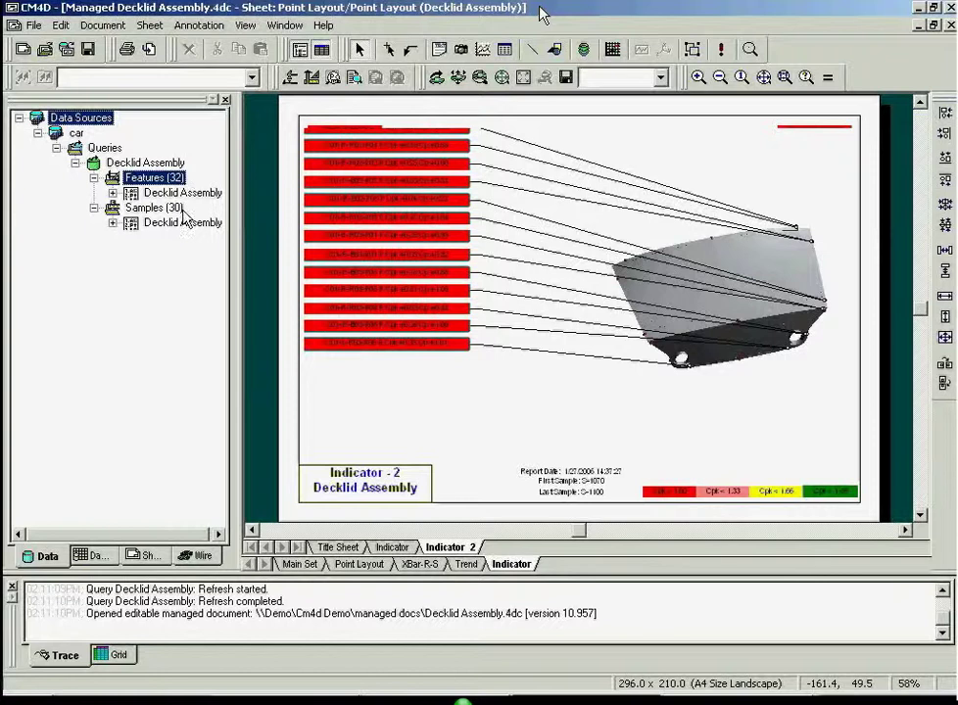
# Step: List the decklid features and browse C01-C-R01-P08's Type options, keeping SMI Point
pyautogui.click(180, 211)
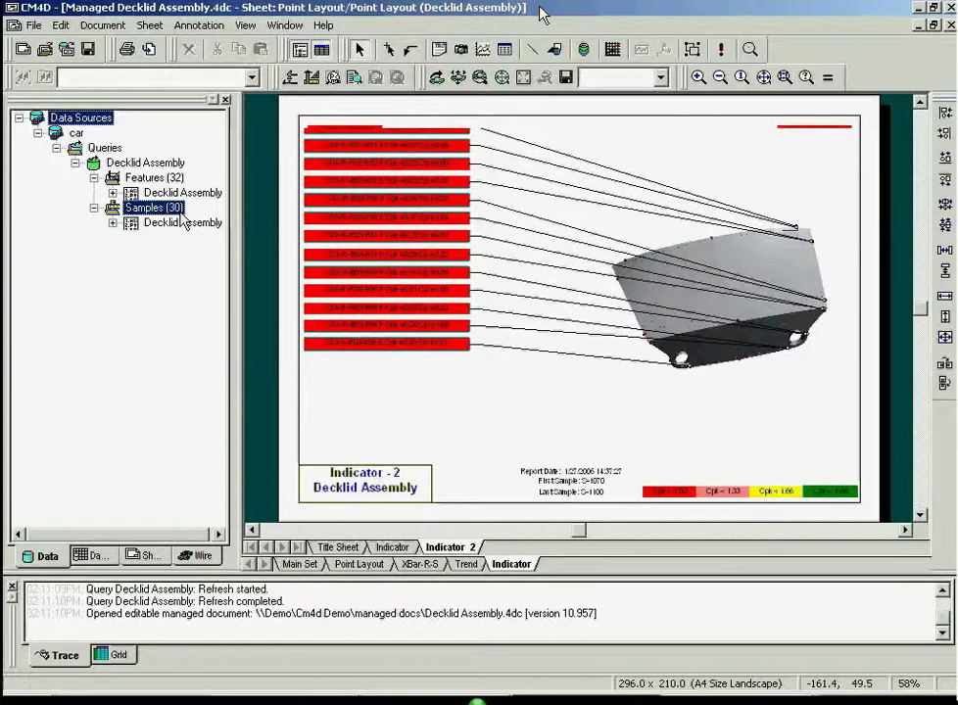
pyautogui.click(113, 193)
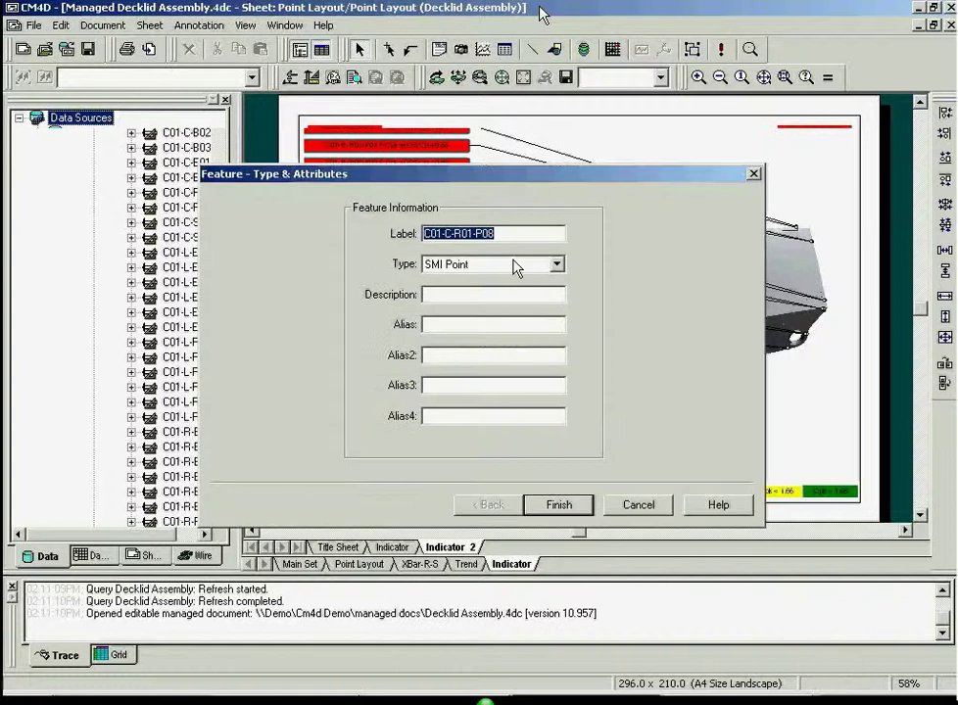
pyautogui.click(557, 265)
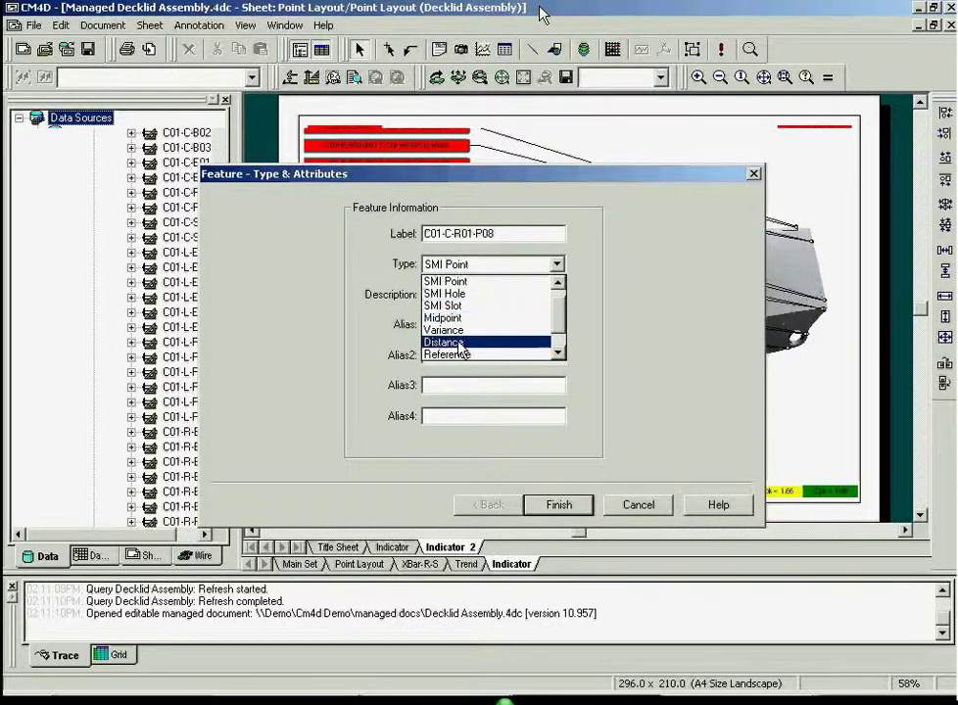
pyautogui.doubleClick(559, 354)
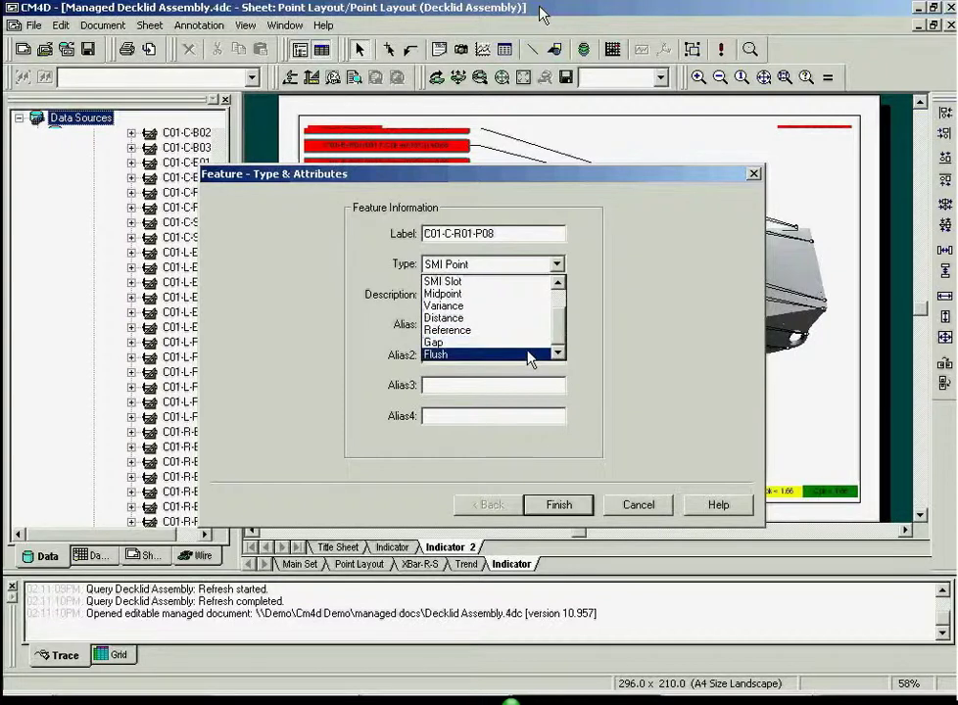
pyautogui.click(638, 507)
pyautogui.click(638, 508)
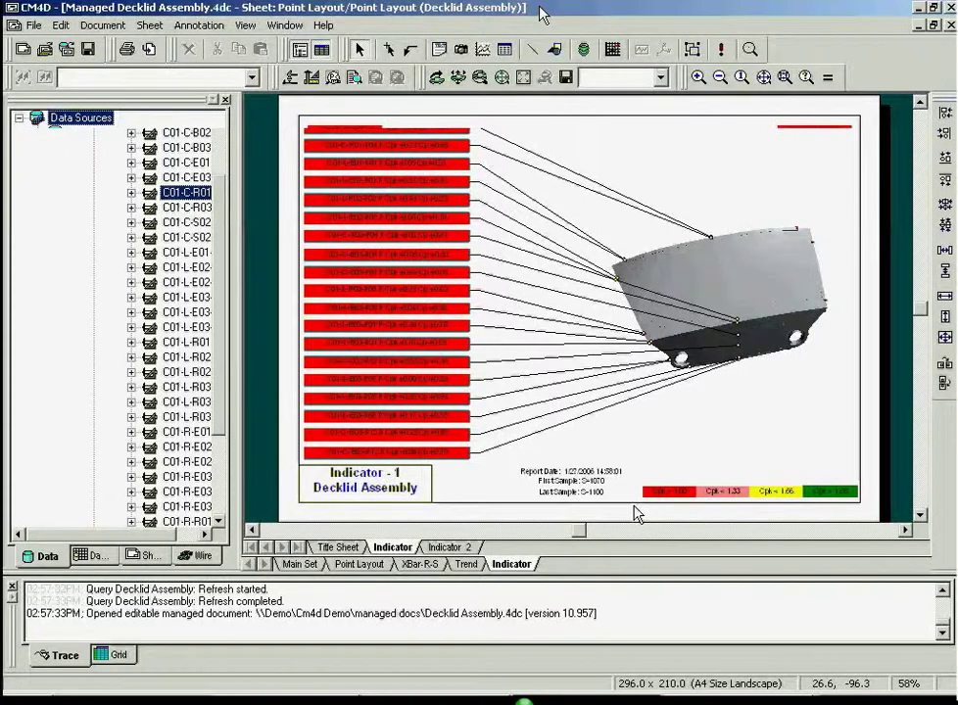
pyautogui.doubleClick(312, 137)
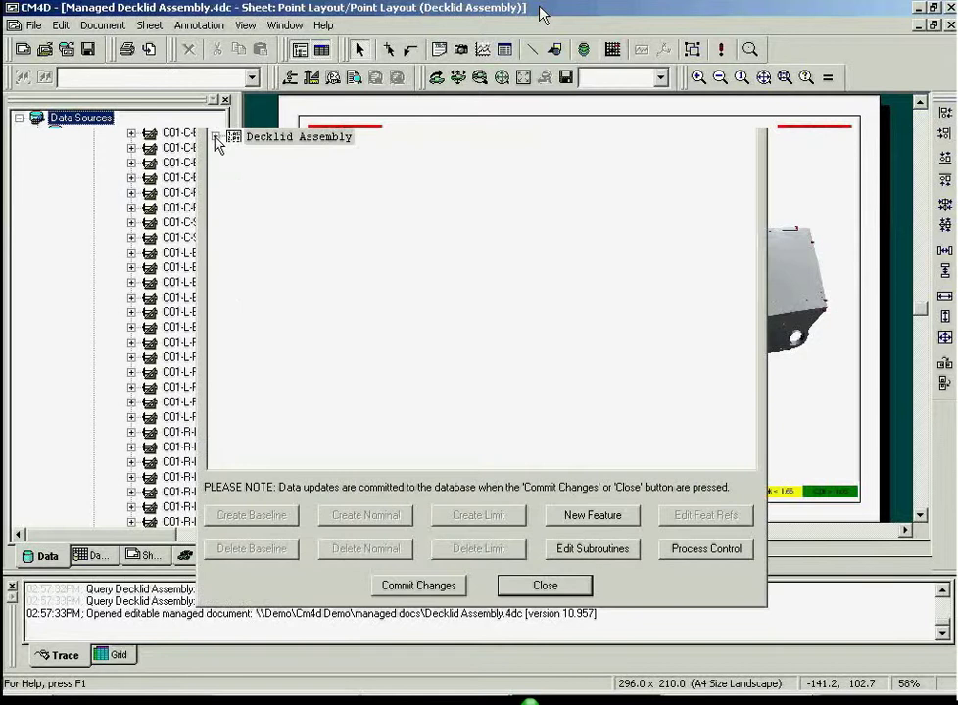
pyautogui.doubleClick(221, 138)
pyautogui.click(234, 154)
pyautogui.click(253, 171)
pyautogui.click(271, 187)
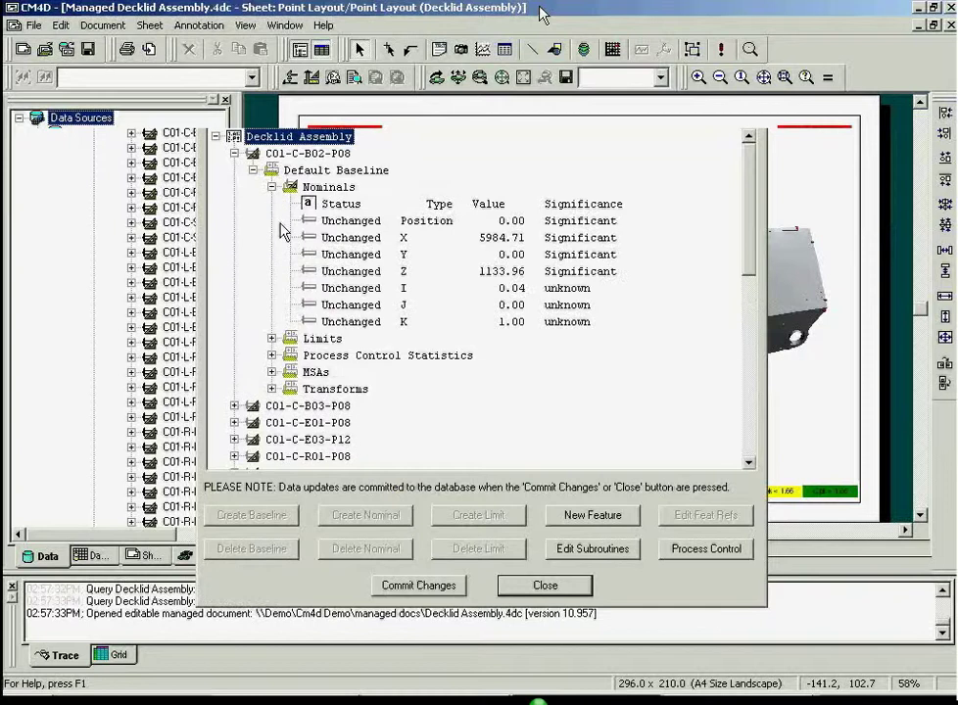
pyautogui.click(545, 586)
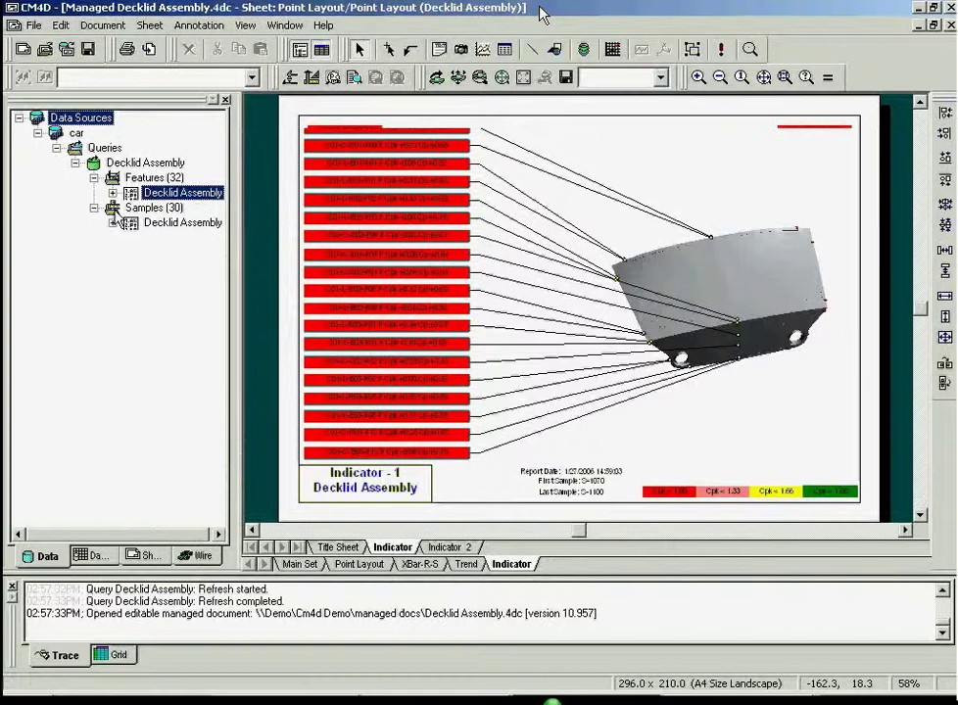
# Step: Switch the Samples query's loading option to Load Samples Selected
pyautogui.doubleClick(115, 217)
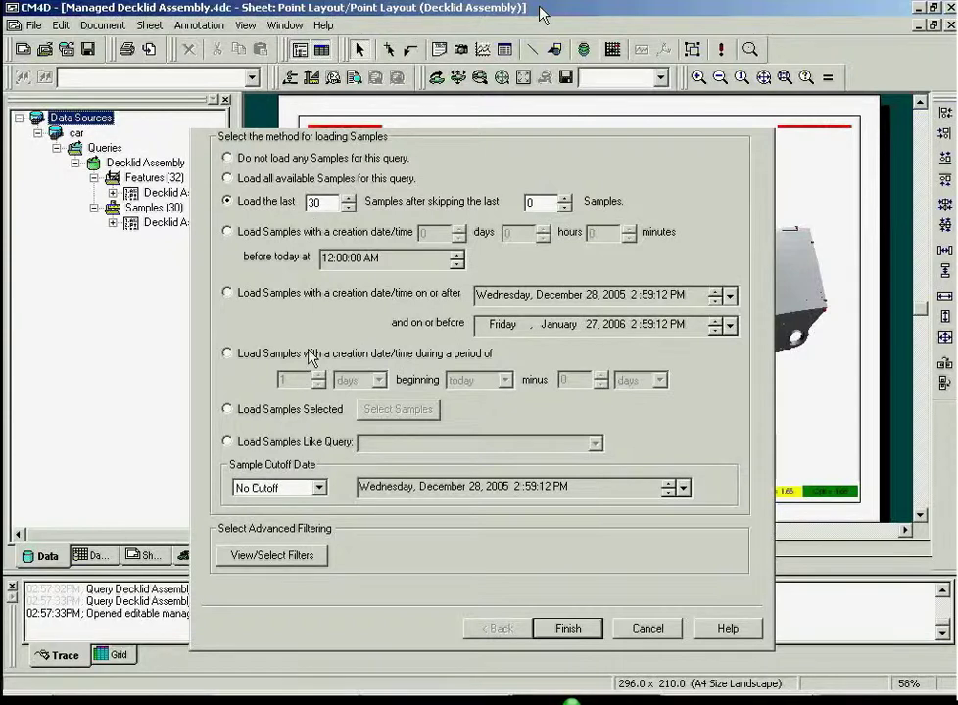
pyautogui.click(228, 410)
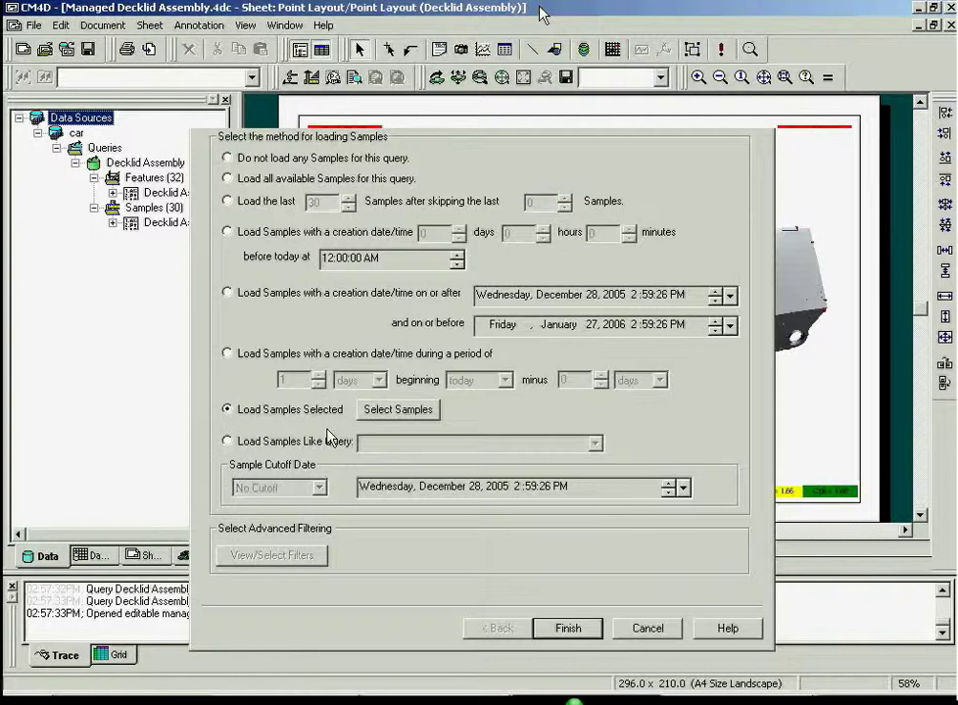
pyautogui.click(387, 409)
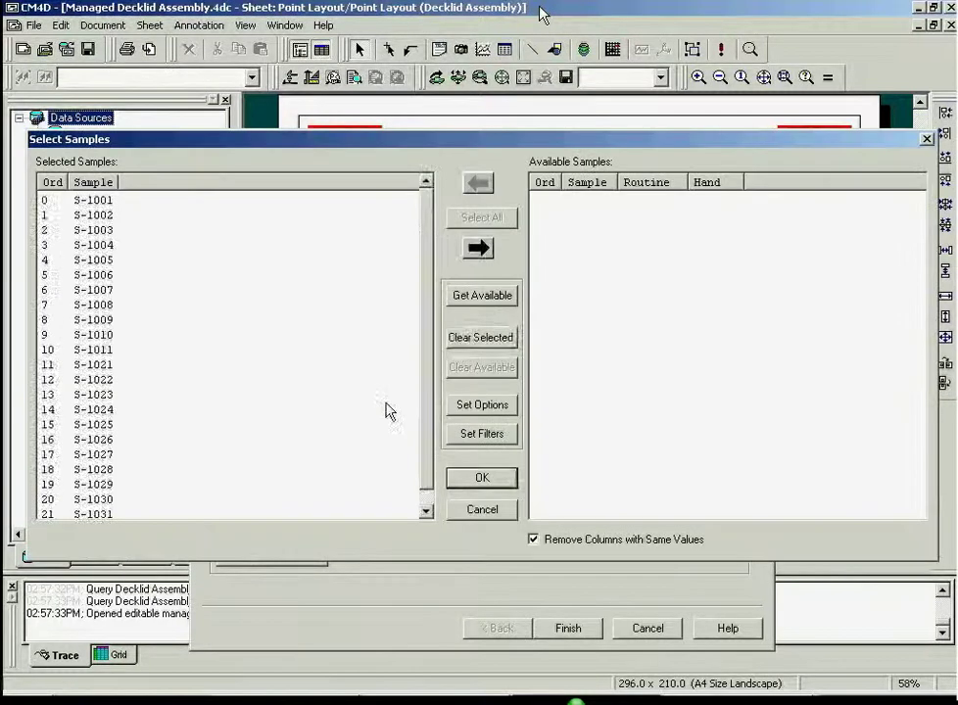
# Step: Re-pick samples S-1001–S-1009, S-1012, S-1015 and S-1018, then close Select Samples
pyautogui.click(455, 341)
pyautogui.click(500, 296)
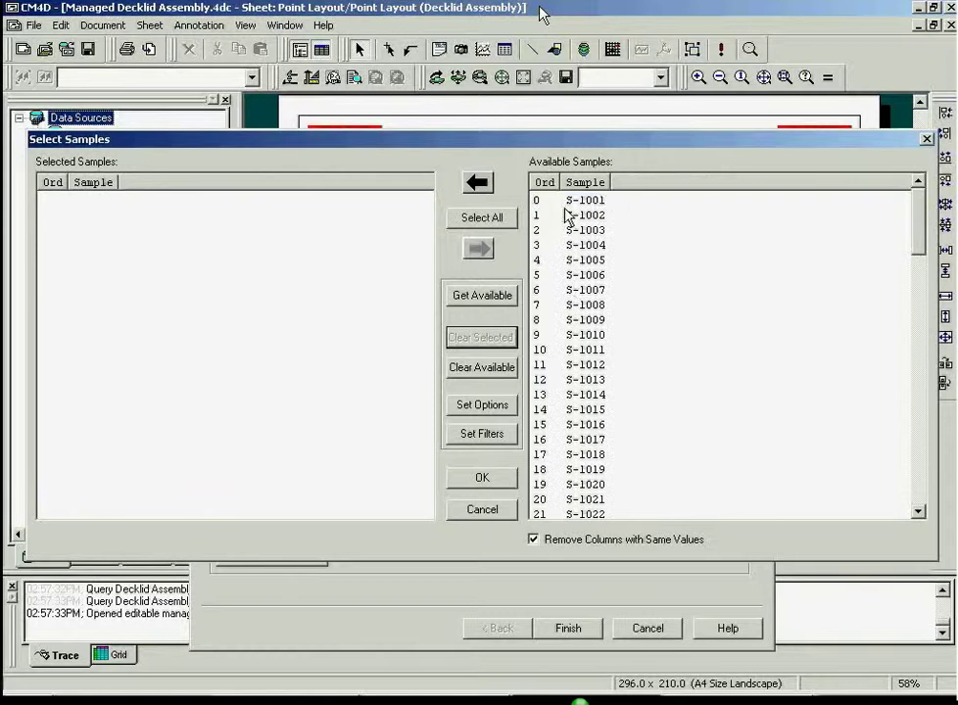
pyautogui.click(567, 202)
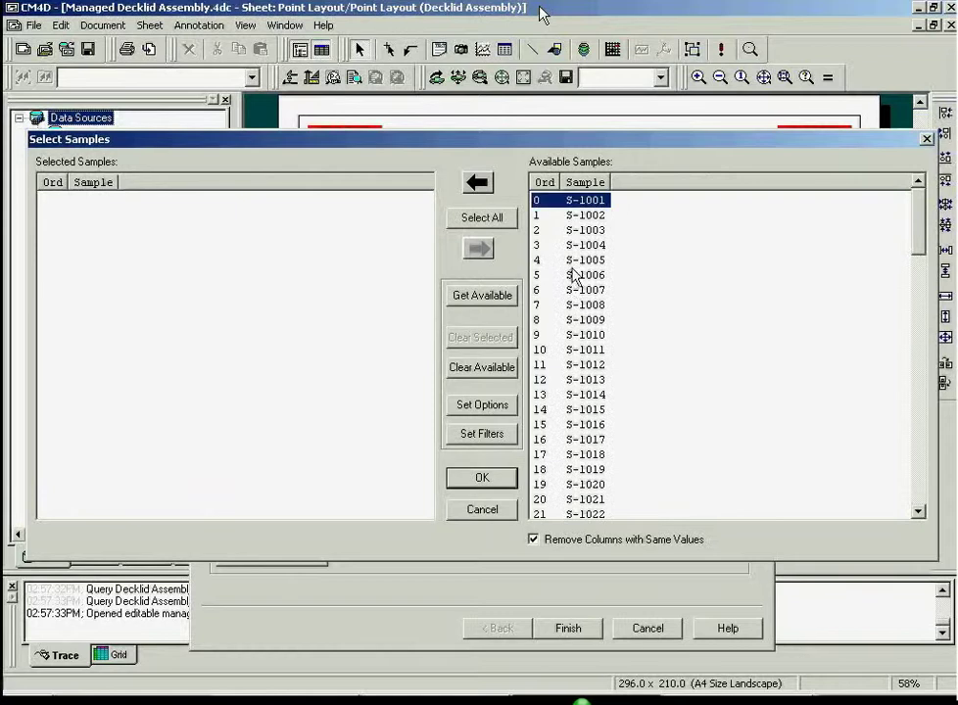
pyautogui.keyDown('shift'); pyautogui.click(578, 321); pyautogui.keyUp('shift')
pyautogui.keyDown('ctrl'); pyautogui.click(579, 367); pyautogui.keyUp('ctrl')
pyautogui.keyDown('ctrl'); pyautogui.click(578, 409); pyautogui.keyUp('ctrl')
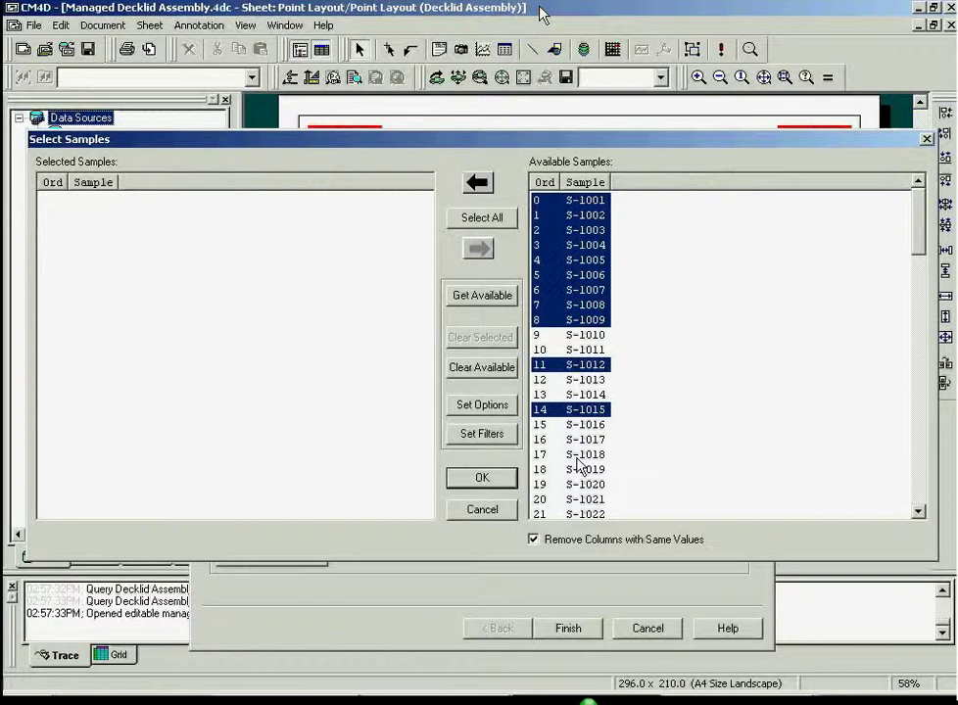
pyautogui.keyDown('ctrl'); pyautogui.click(562, 455); pyautogui.keyUp('ctrl')
pyautogui.click(478, 188)
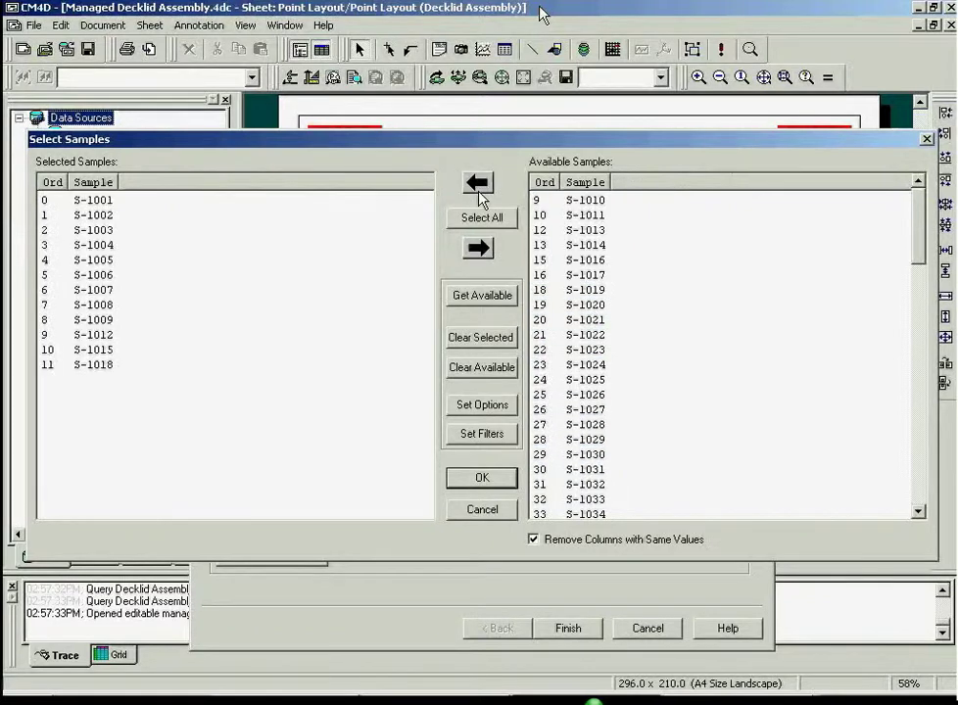
pyautogui.click(484, 511)
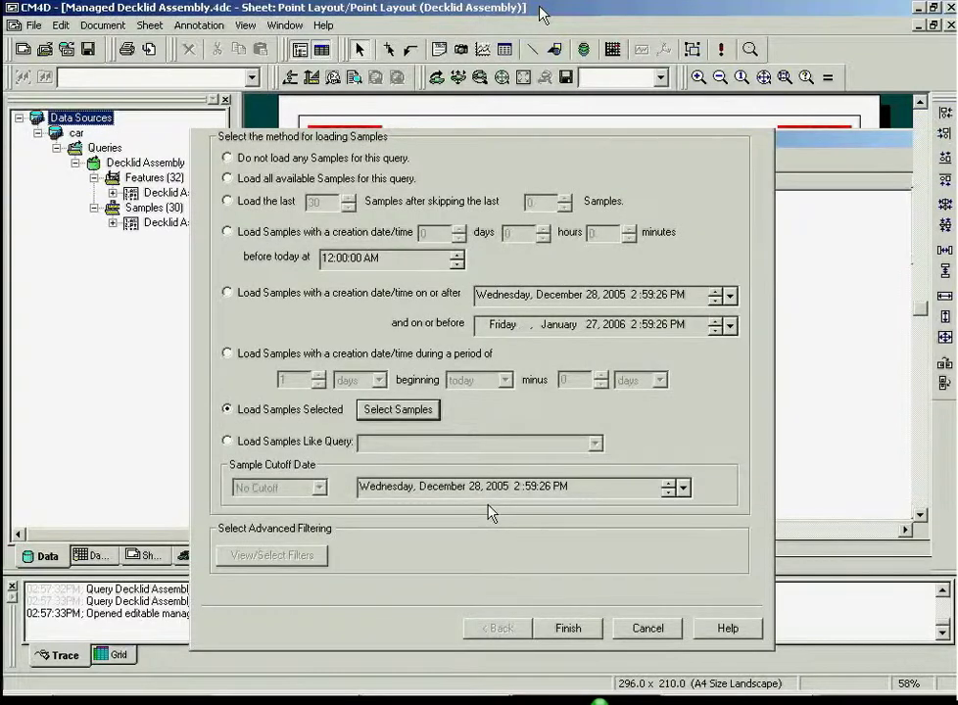
# Step: Finish the wizard to load 22 samples (S-1001 to S-1031), then show XBar-R-S
pyautogui.click(575, 632)
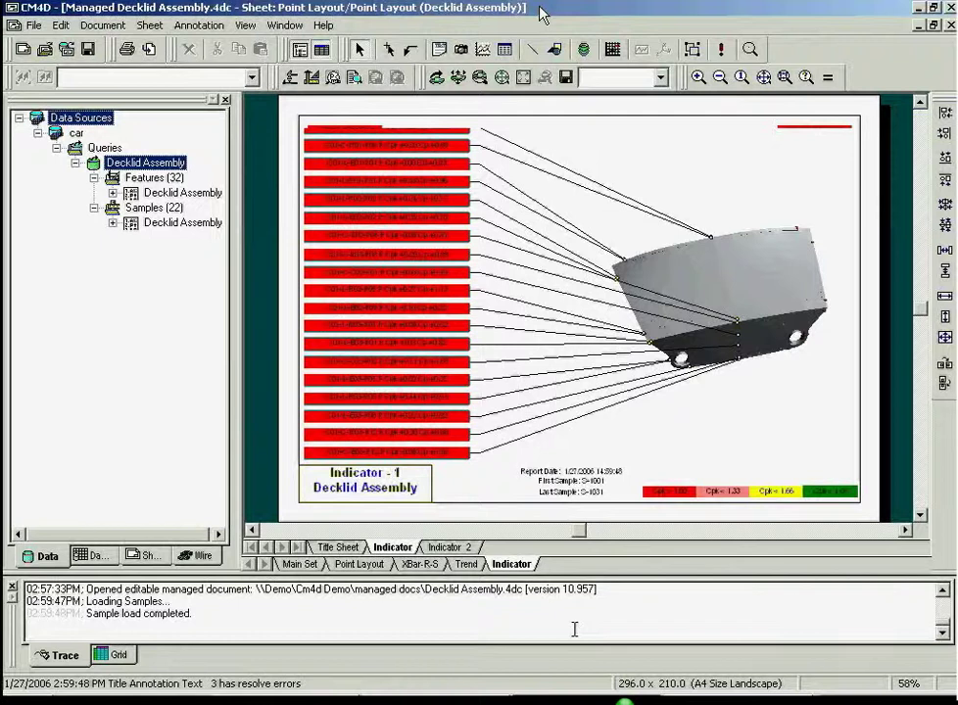
pyautogui.click(423, 565)
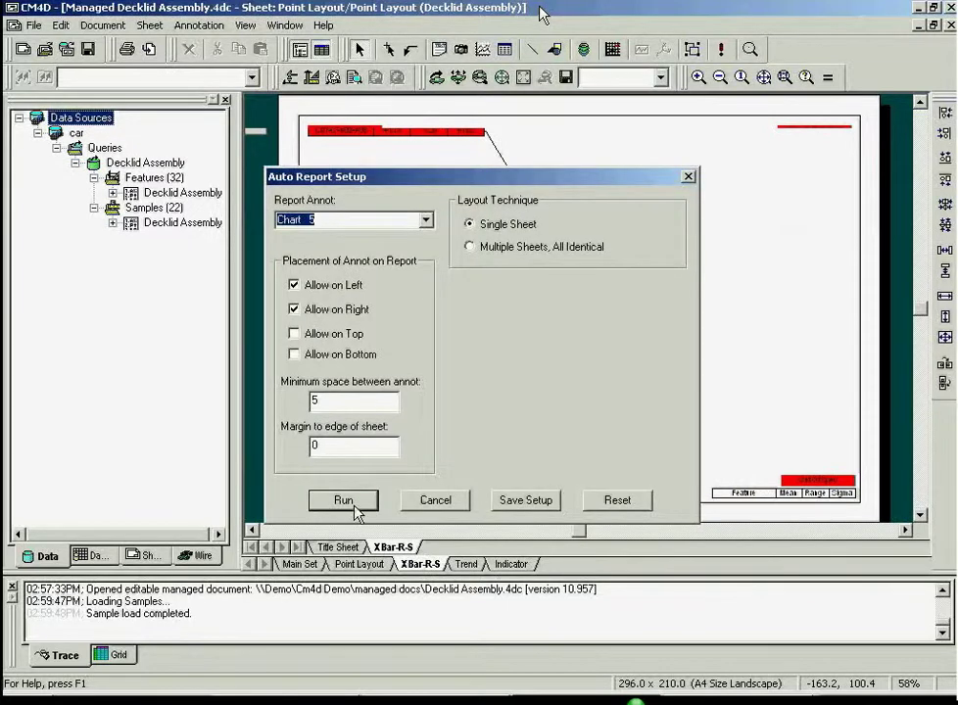
# Step: Run Auto Report to fill XBar-R-S with feature callouts, then show the Trend sheet
pyautogui.click(355, 508)
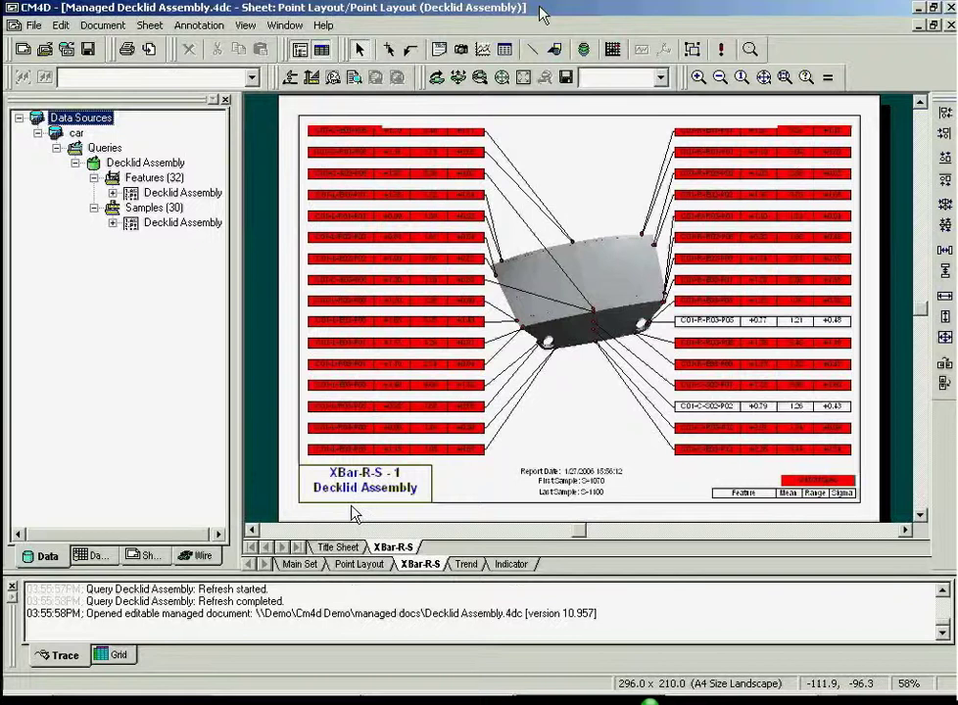
pyautogui.click(465, 566)
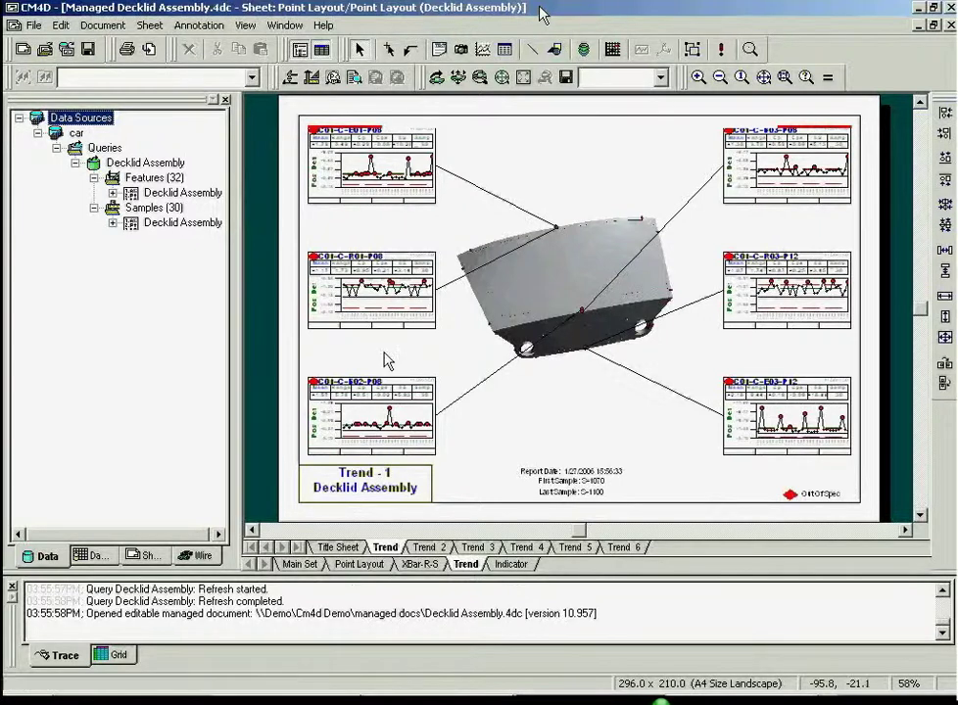
# Step: Review the C01-C-R01-P08 trend chart's plot, label and coordinates settings, closing without changes
pyautogui.rightClick(374, 291)
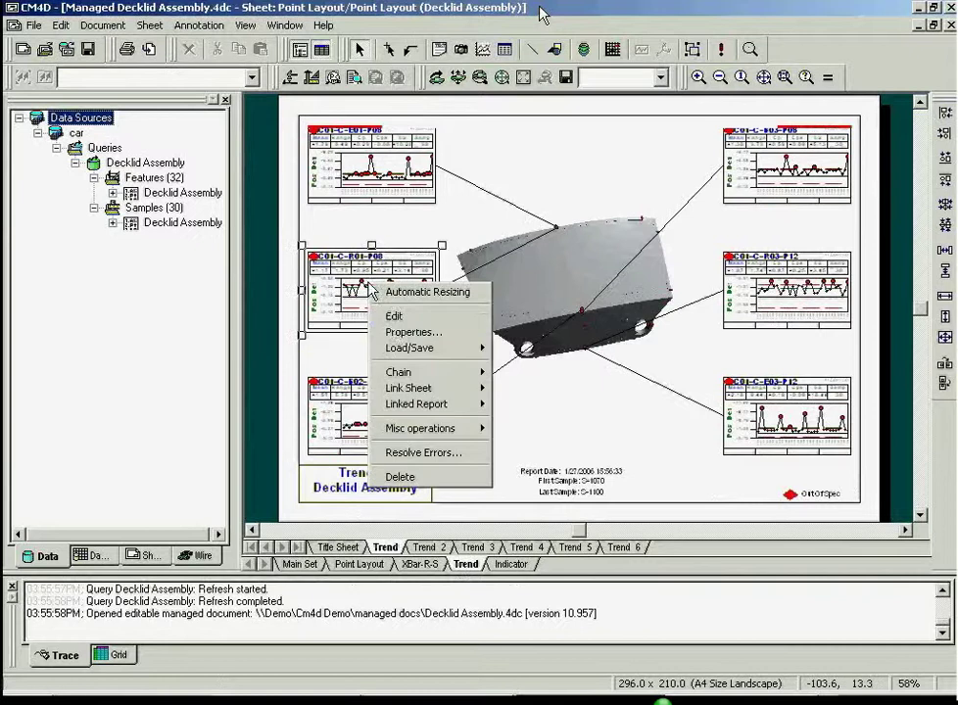
pyautogui.click(397, 335)
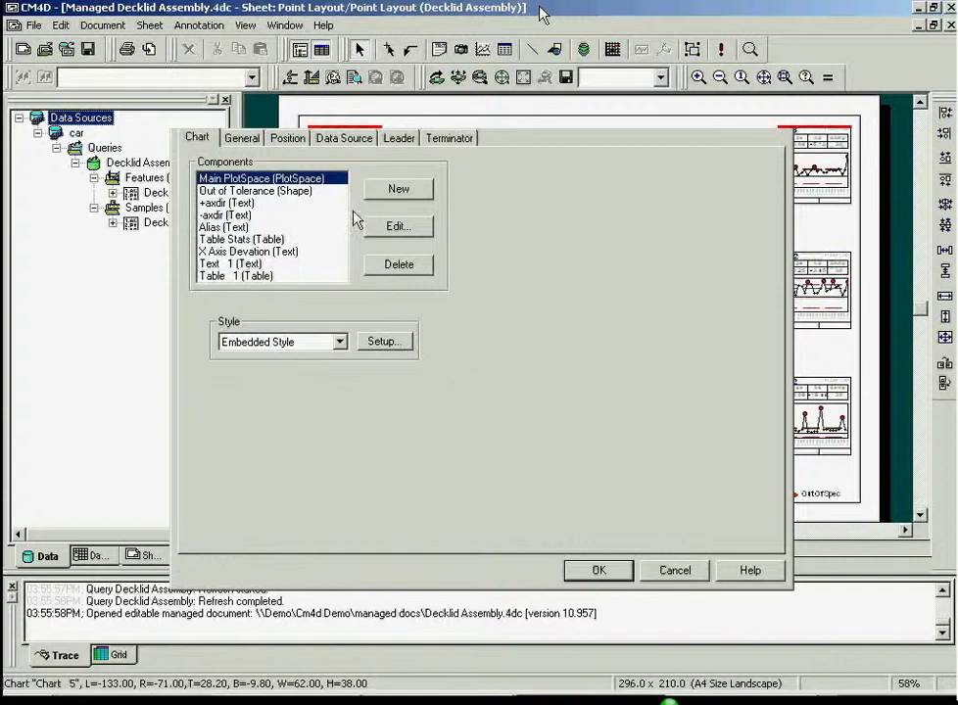
pyautogui.click(402, 228)
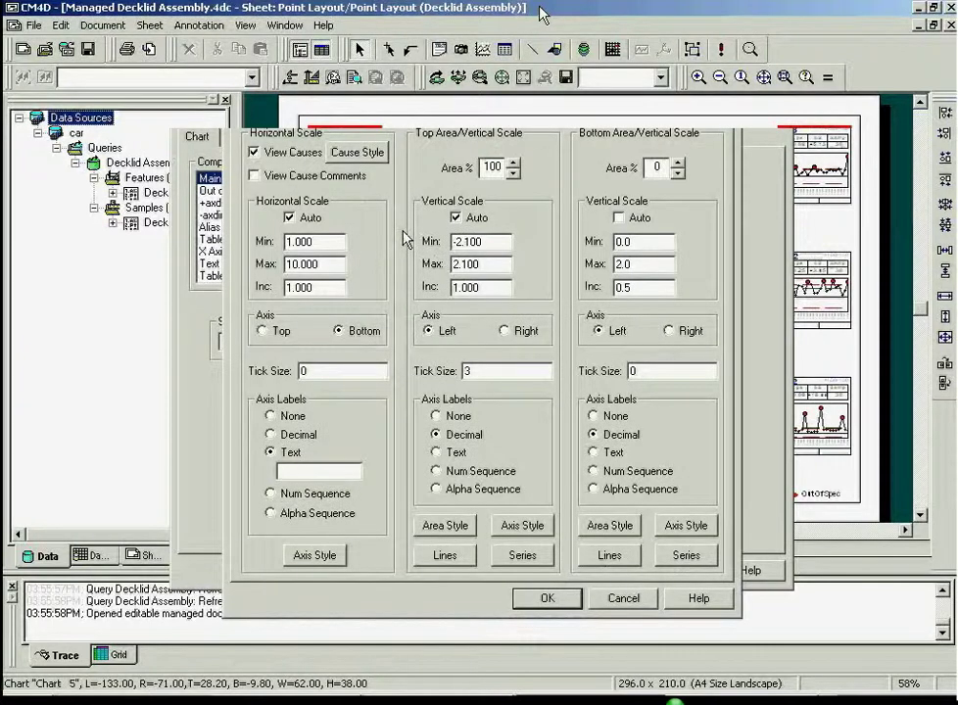
pyautogui.hotkey('ctrl', 'Tab')
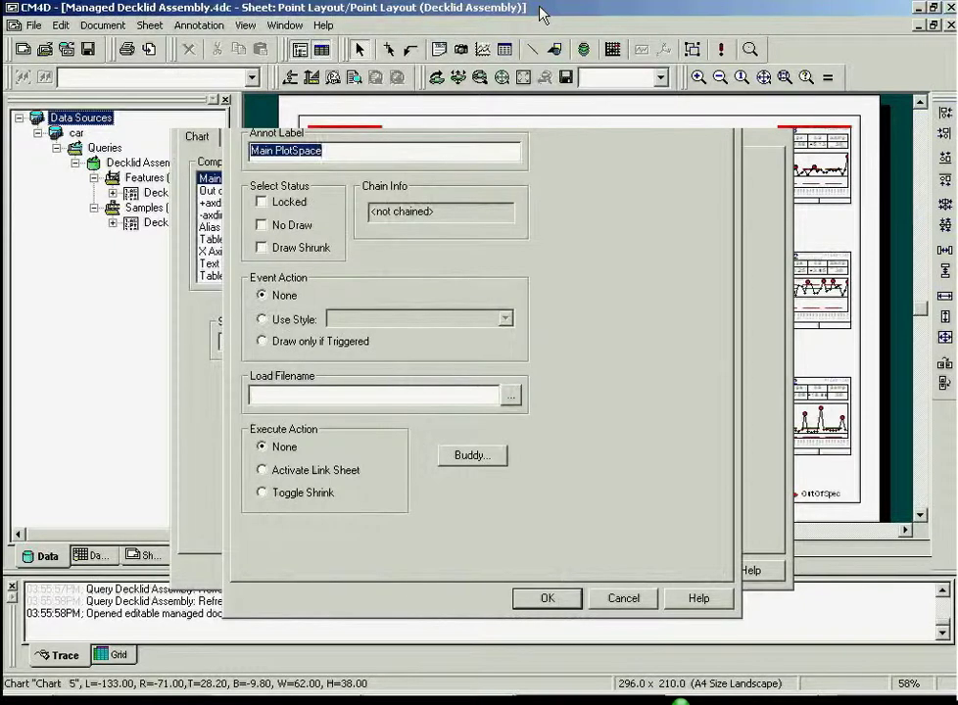
pyautogui.hotkey('ctrl', 'Tab')
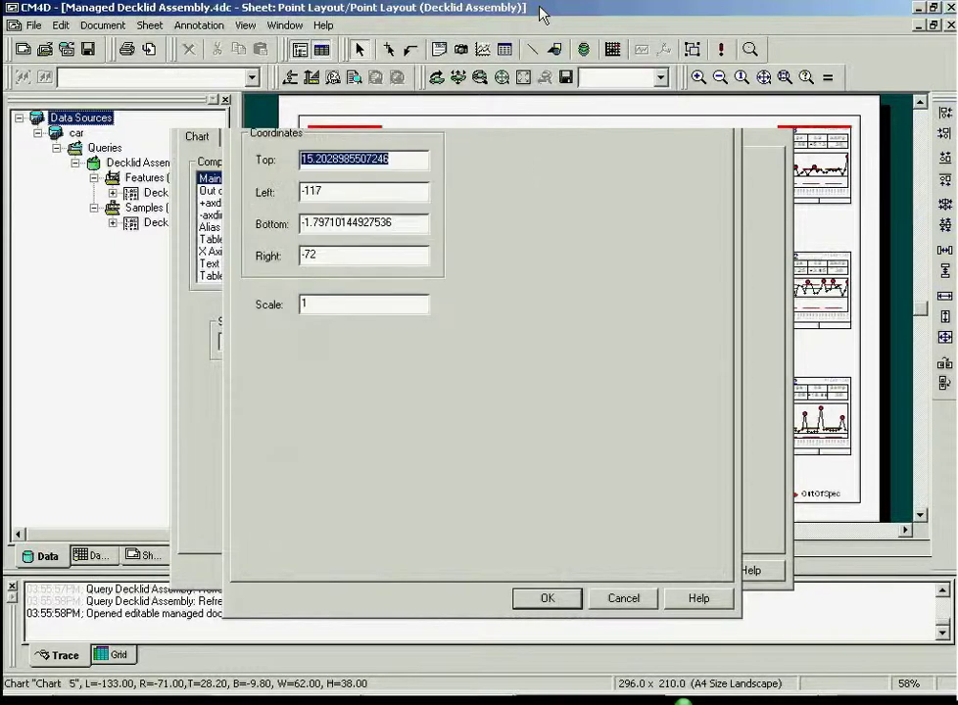
pyautogui.click(619, 599)
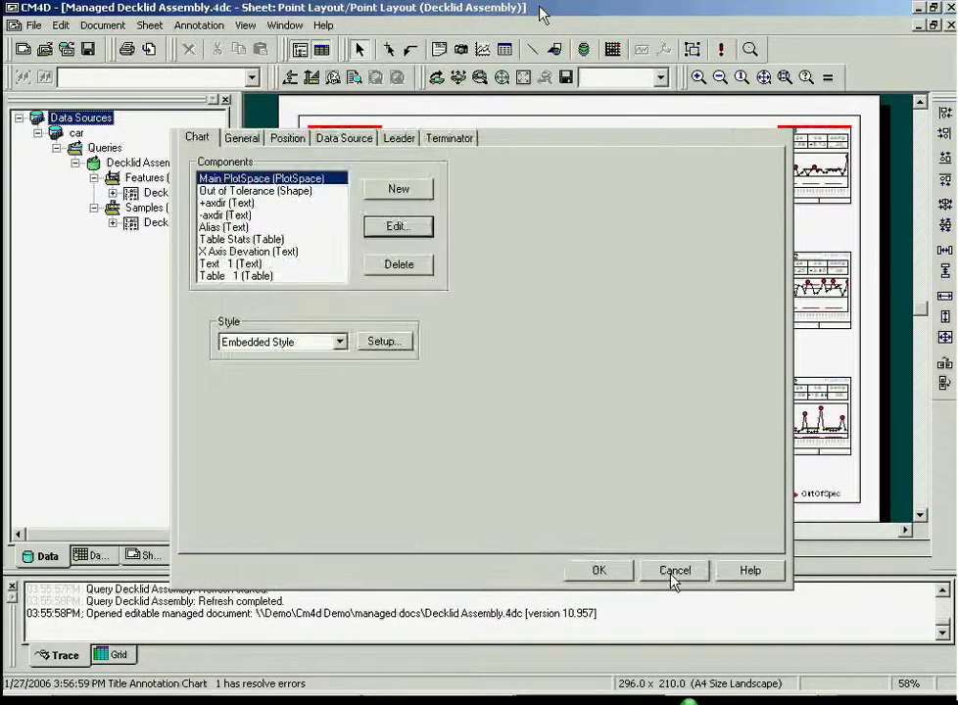
pyautogui.click(675, 572)
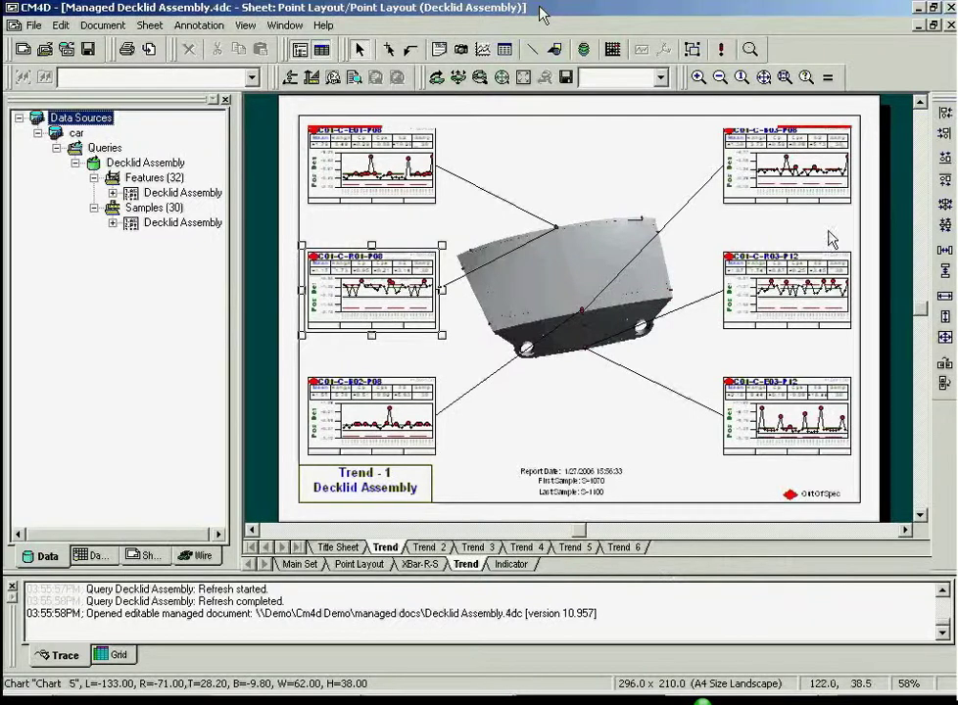
# Step: Zoom to the C01-C-R01-P08 chart and start assigning a cause to point S-1087
pyautogui.hotkey('ctrl', 'shift', 'z')
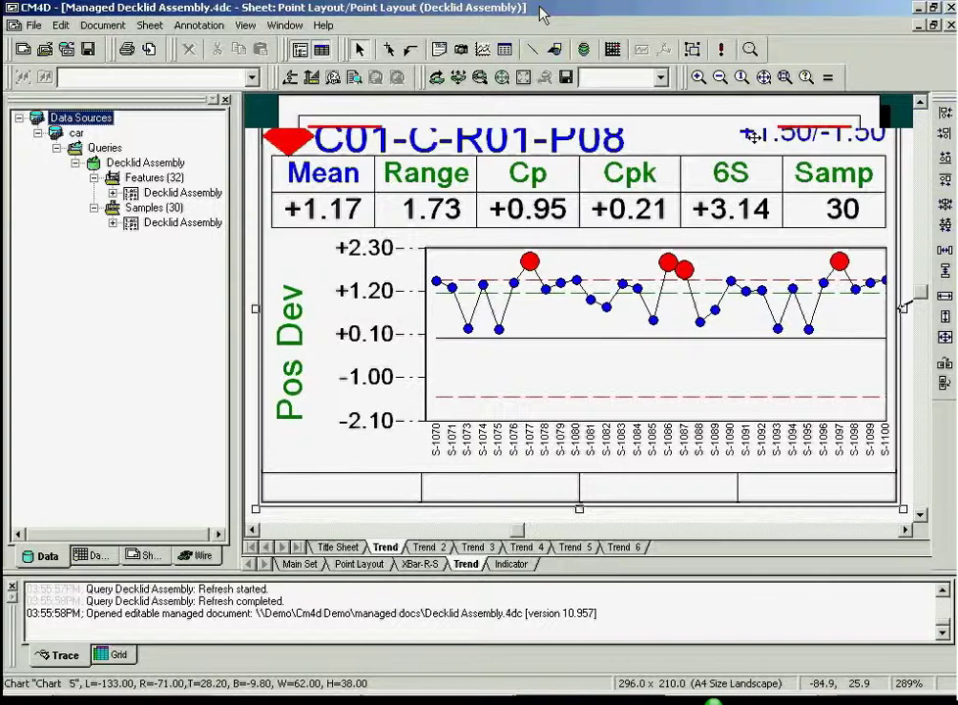
pyautogui.click(684, 269)
pyautogui.rightClick(684, 270)
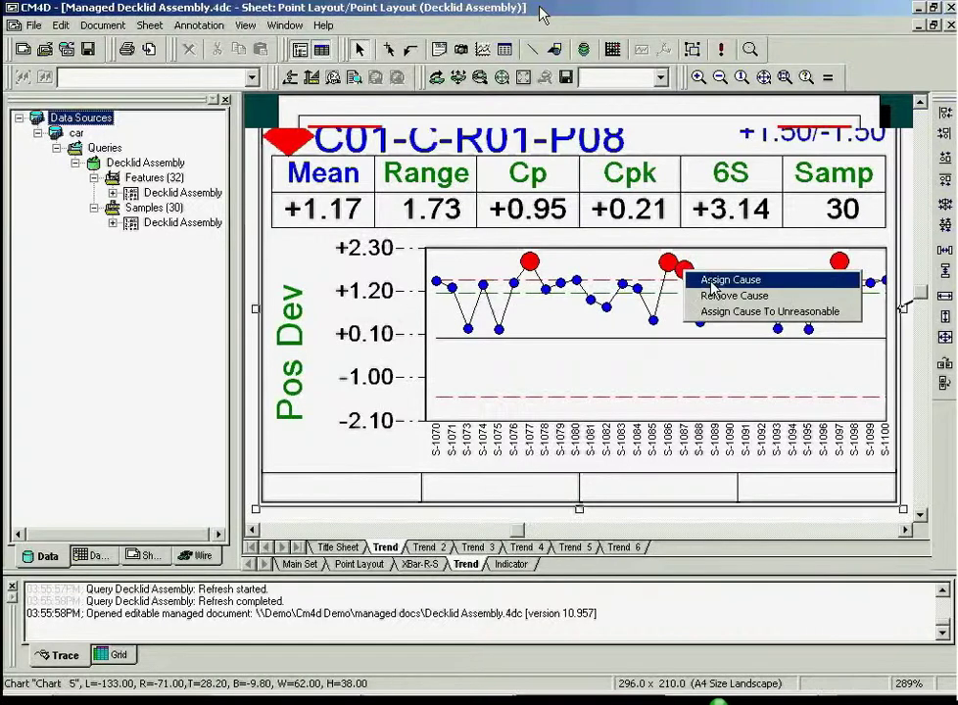
pyautogui.click(712, 283)
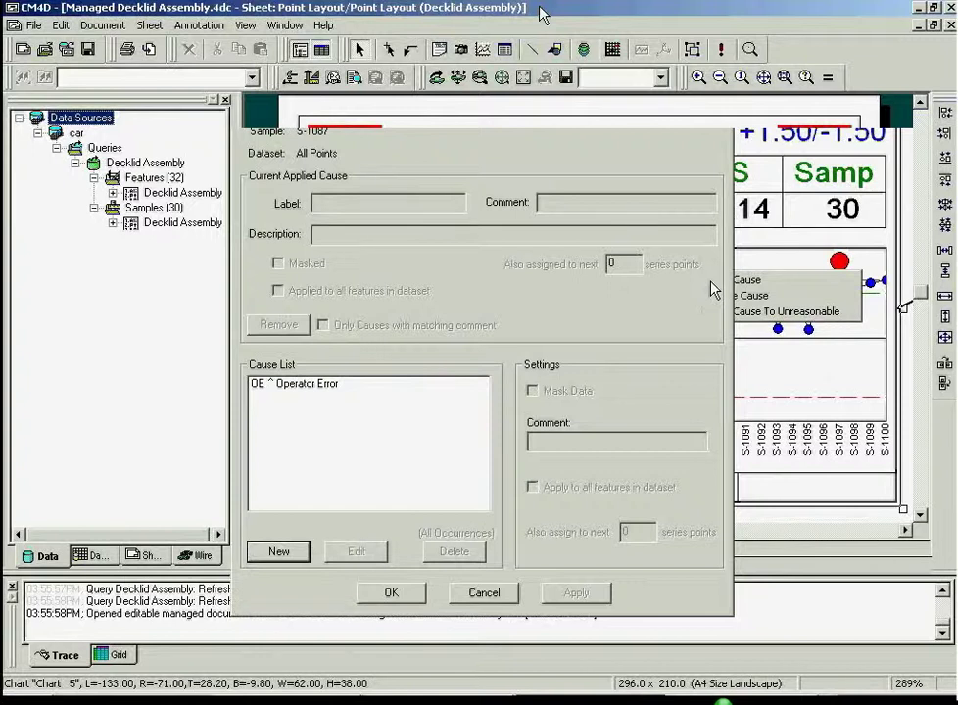
# Step: Mask S-1087 with the OE Operator Error cause and confirm the changes
pyautogui.click(325, 385)
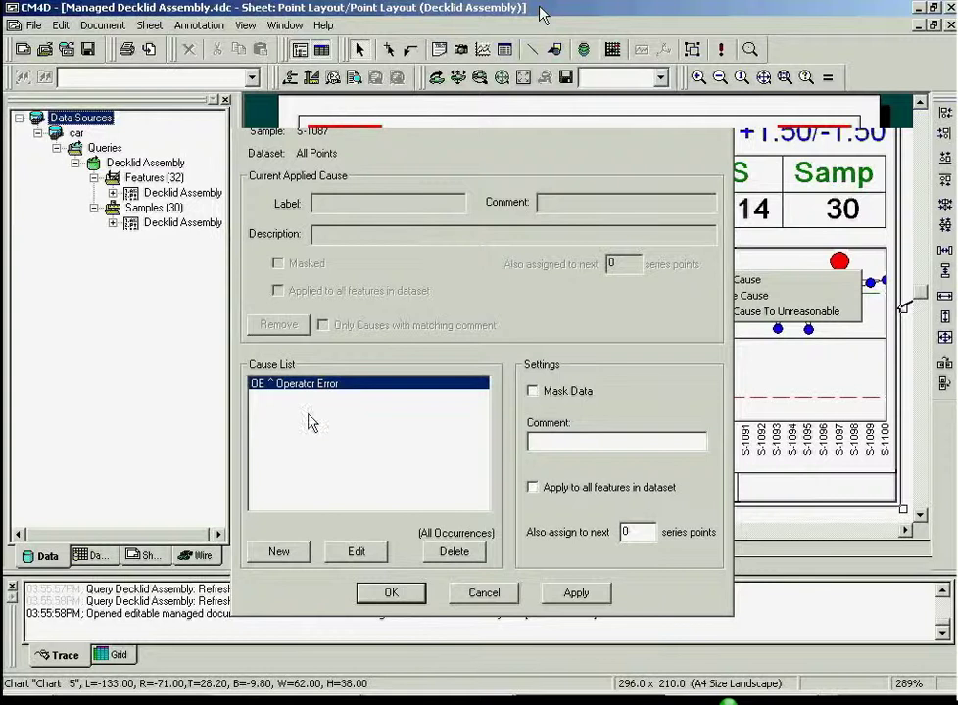
pyautogui.click(292, 555)
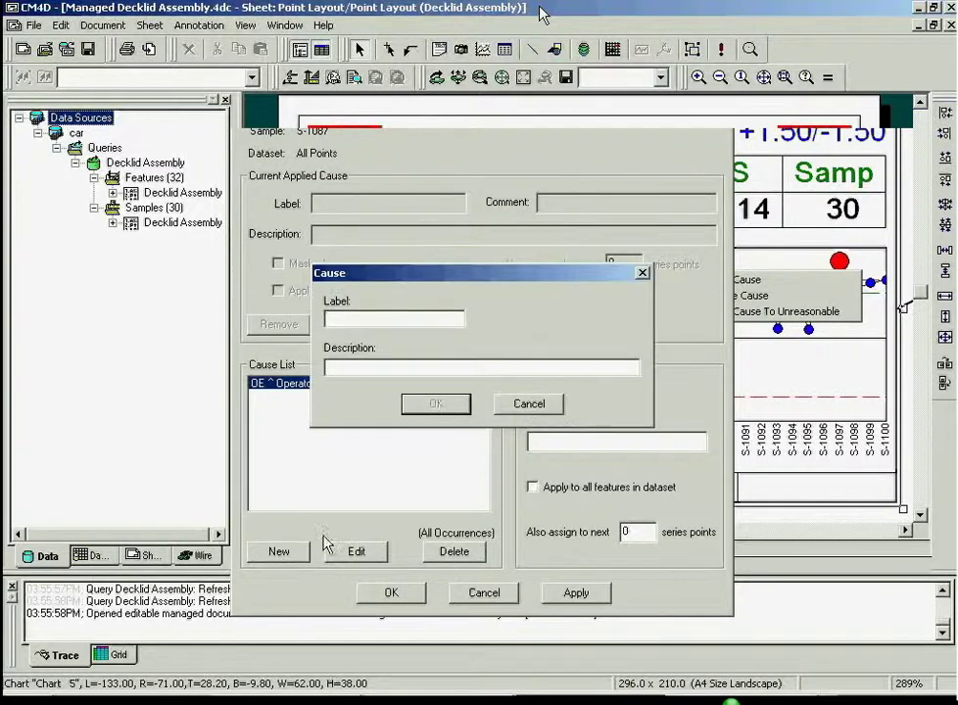
pyautogui.click(528, 406)
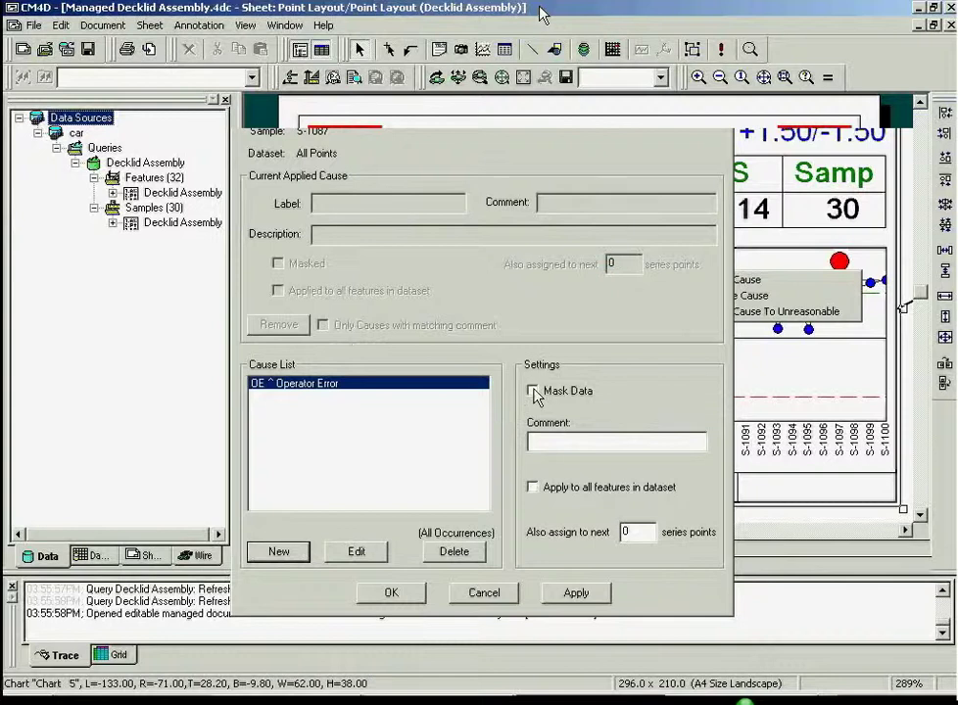
pyautogui.click(533, 391)
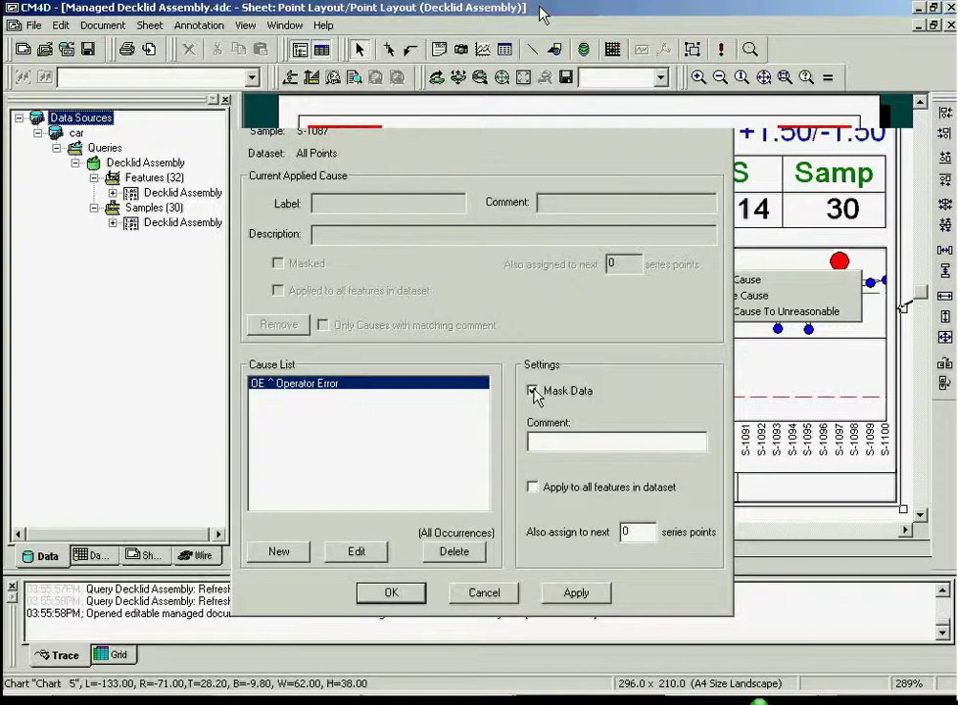
pyautogui.click(578, 595)
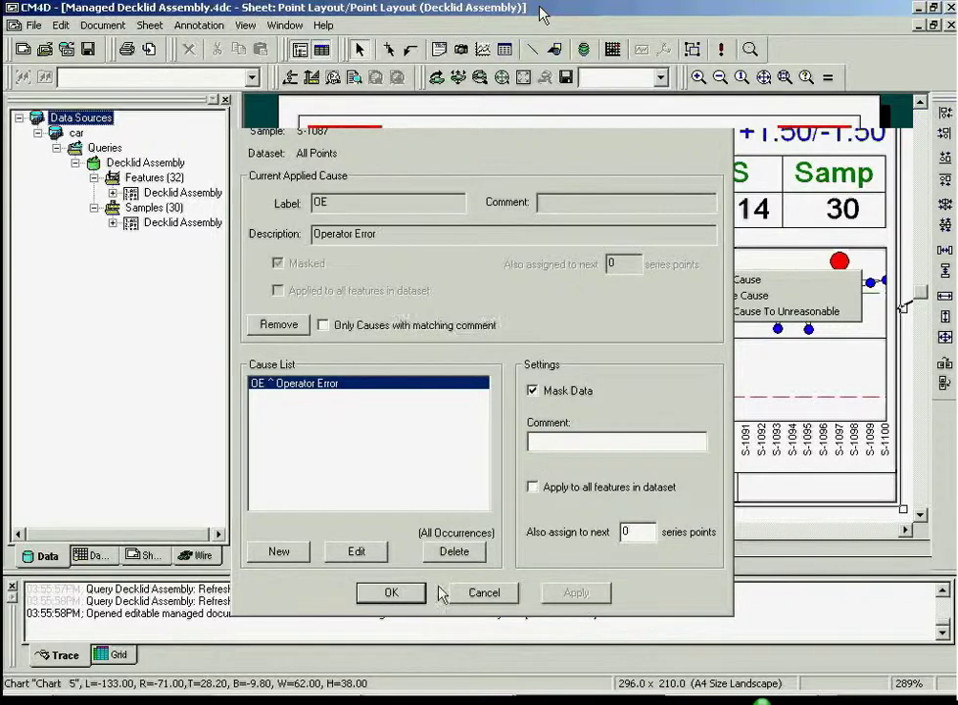
pyautogui.click(391, 594)
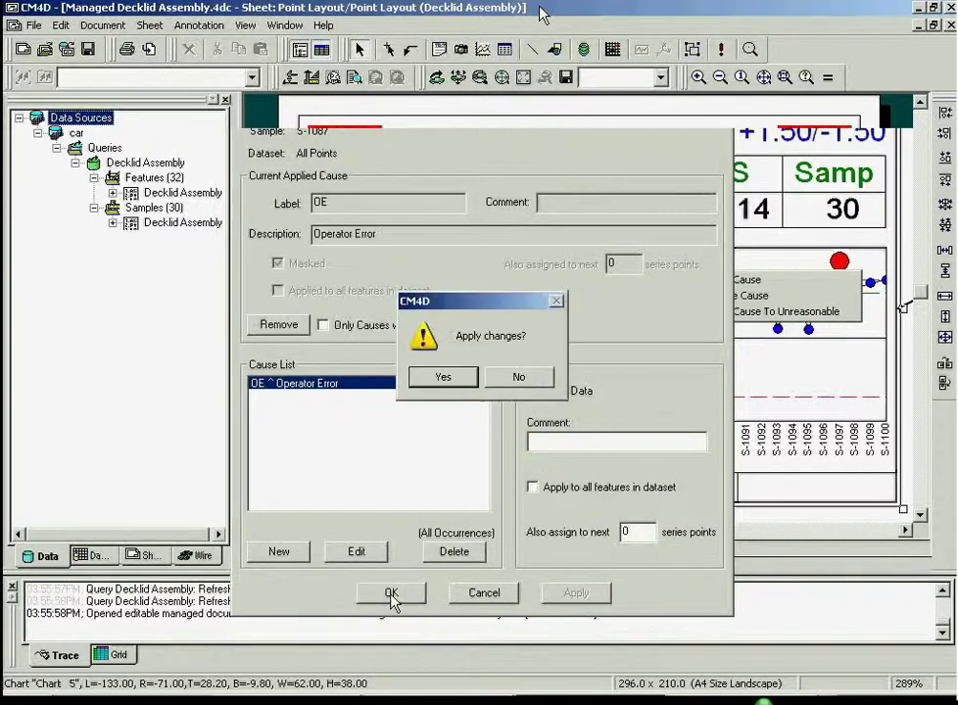
pyautogui.click(443, 376)
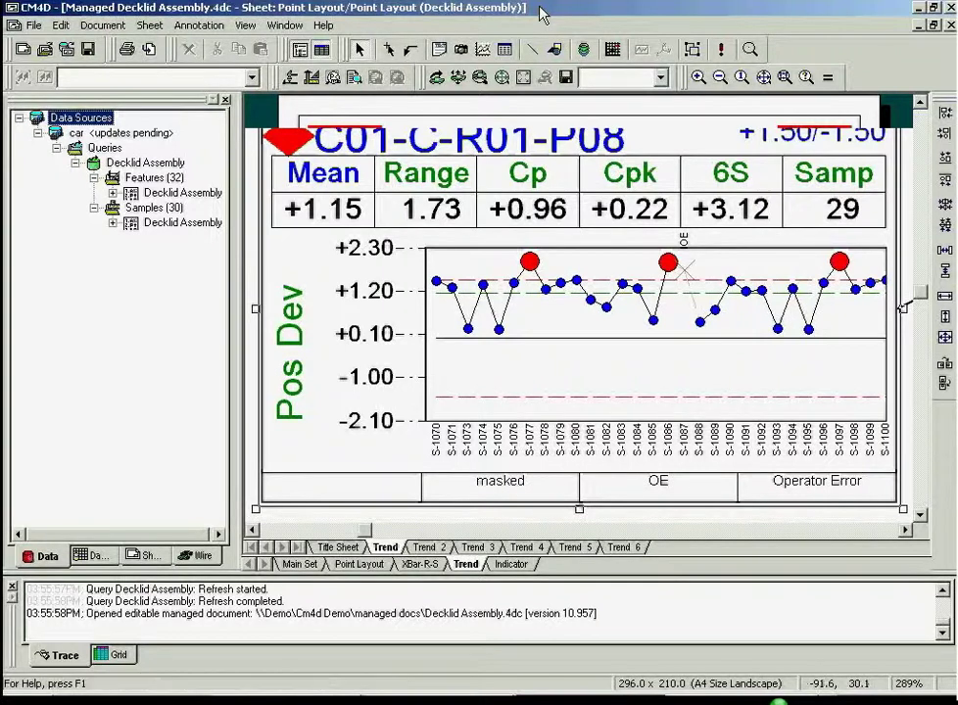
# Step: Zoom into the masked S-1087 point, then zoom back out to fit the whole Trend - 1 page
pyautogui.moveTo(650, 206); pyautogui.dragTo(711, 309)
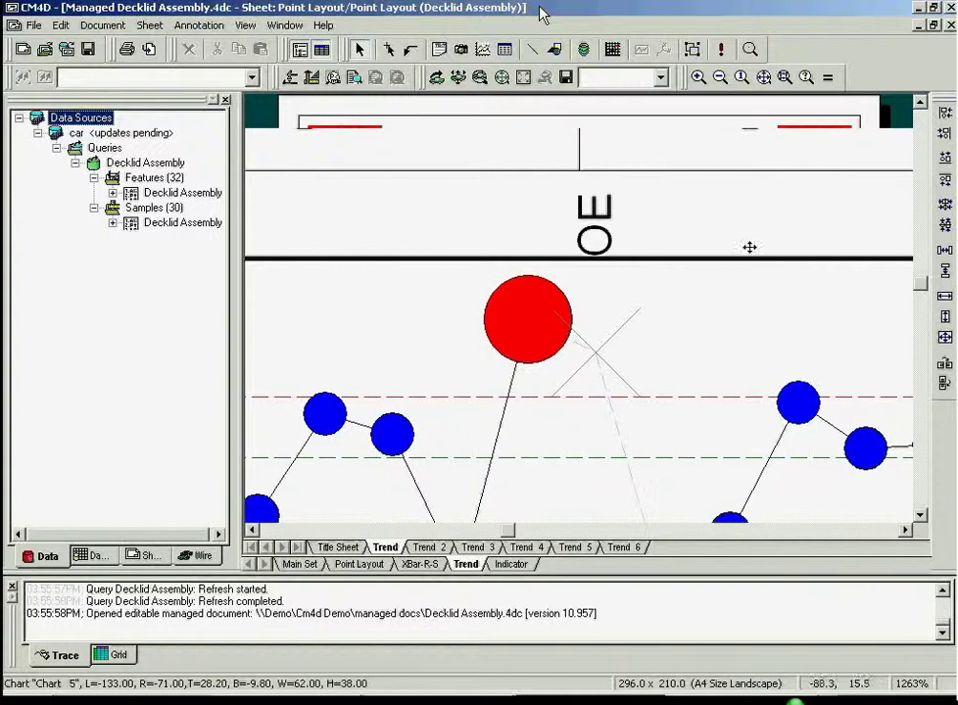
pyautogui.hotkey('ctrl', 'shift', 'z')
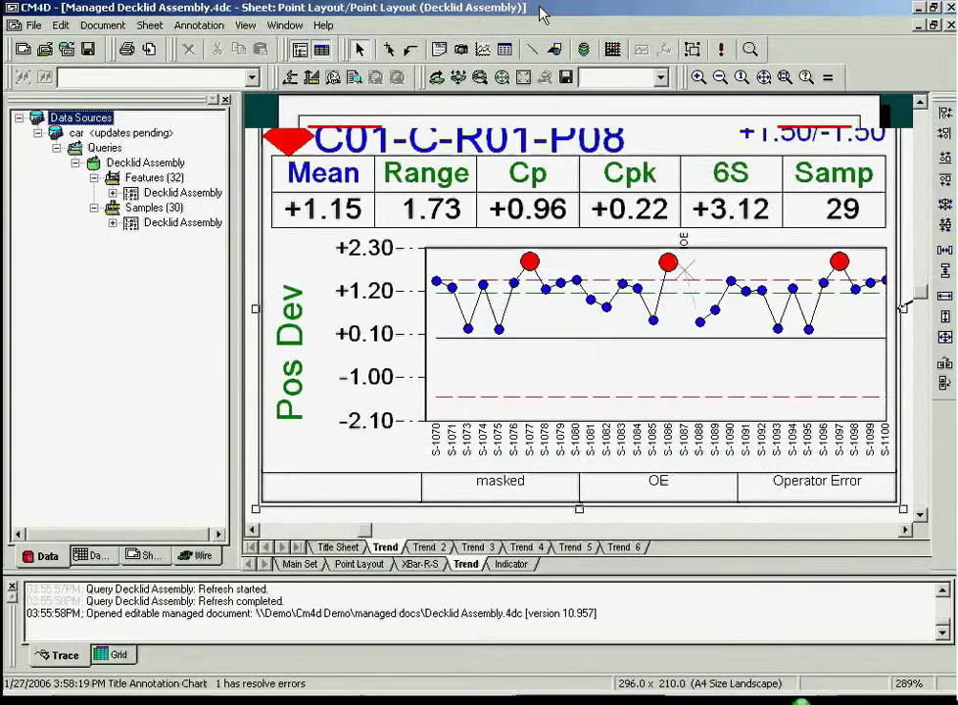
pyautogui.hotkey('ctrl', 'shift', 'f')
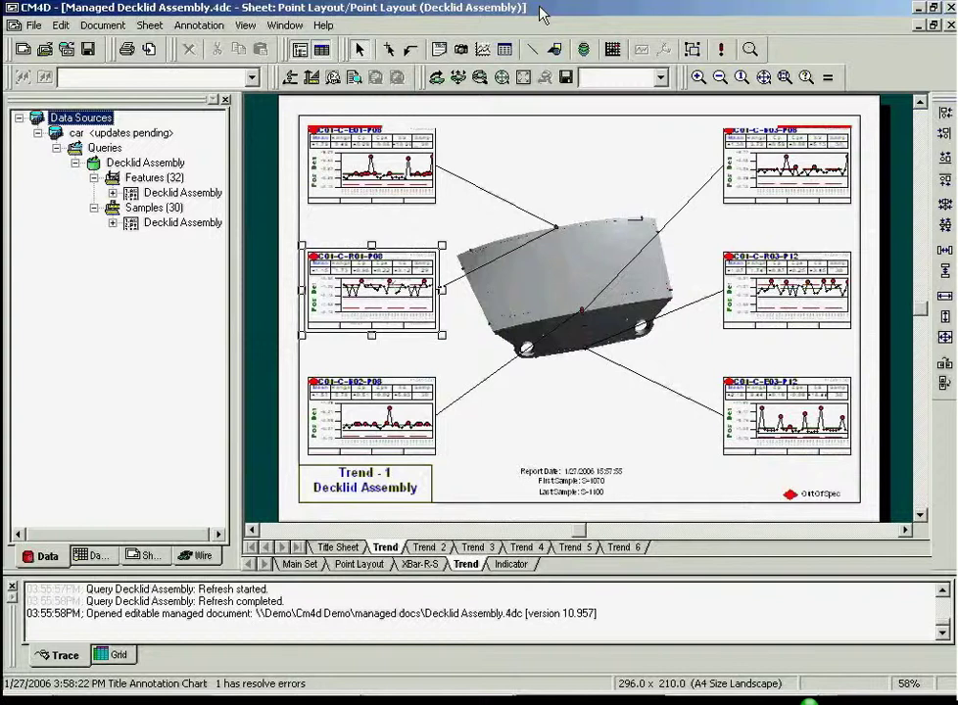
# Step: Expand the Decklid Assembly samples, choose Delete on S-1078, and answer the confirmation prompt
pyautogui.click(113, 223)
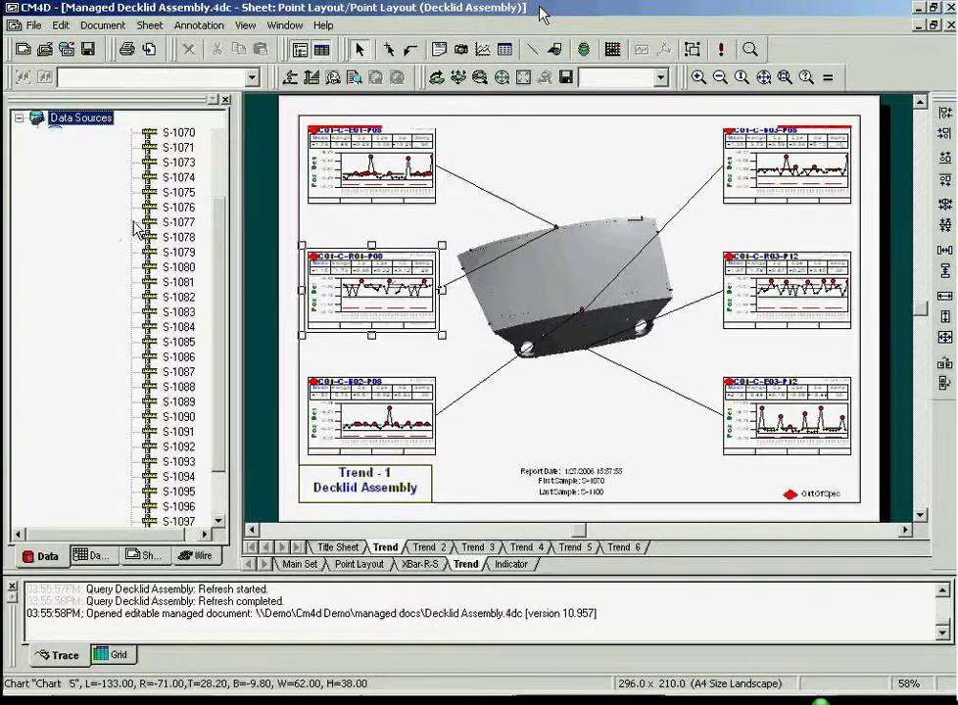
pyautogui.rightClick(160, 237)
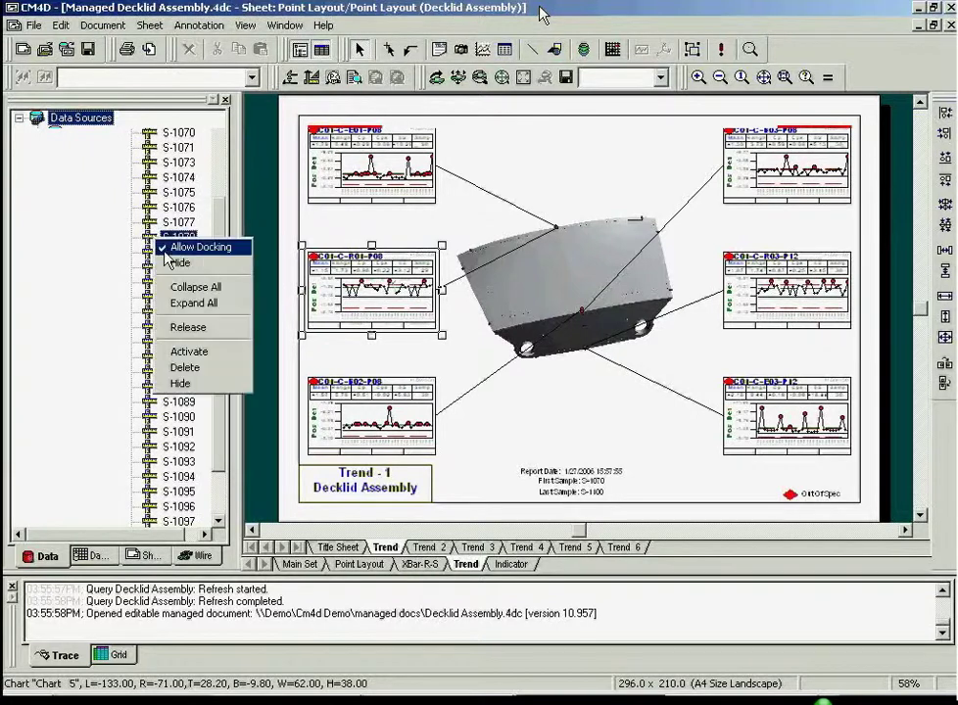
pyautogui.click(184, 368)
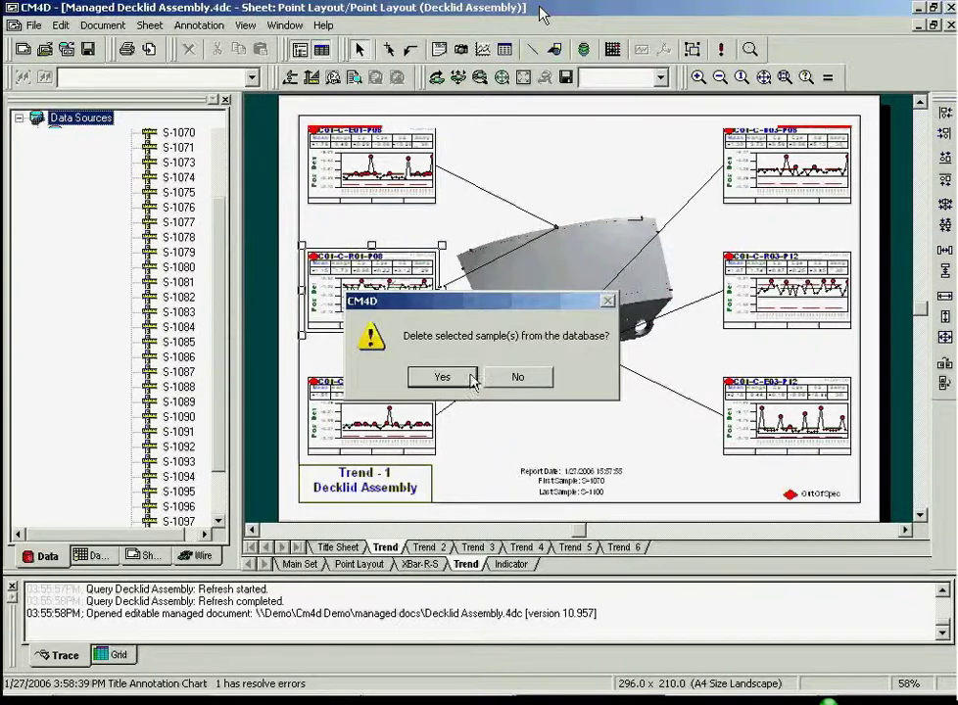
pyautogui.click(517, 378)
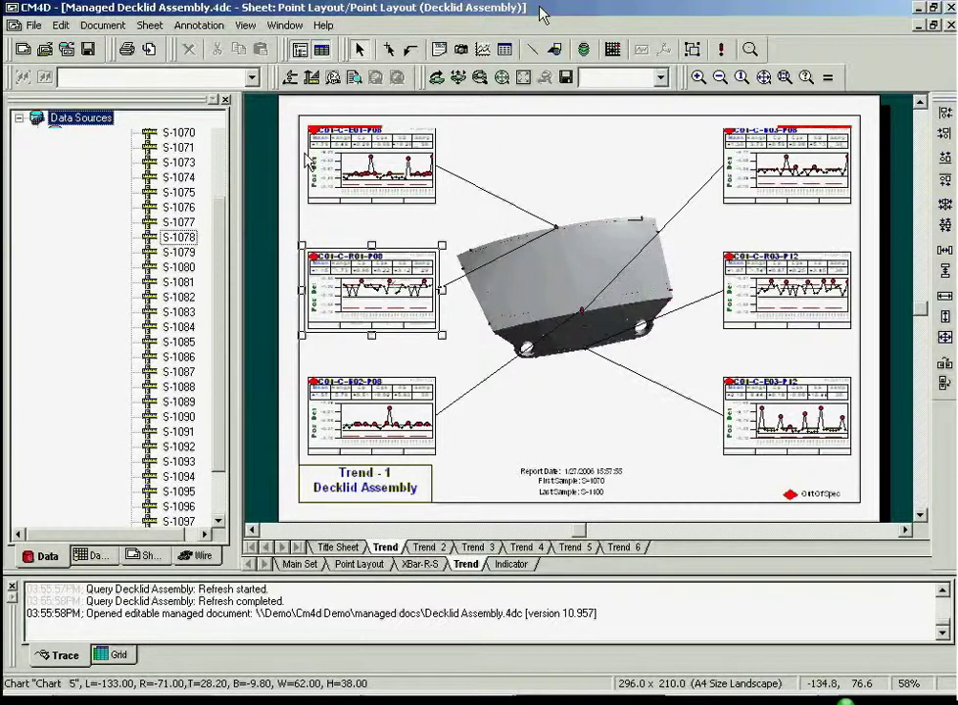
pyautogui.rightClick(82, 117)
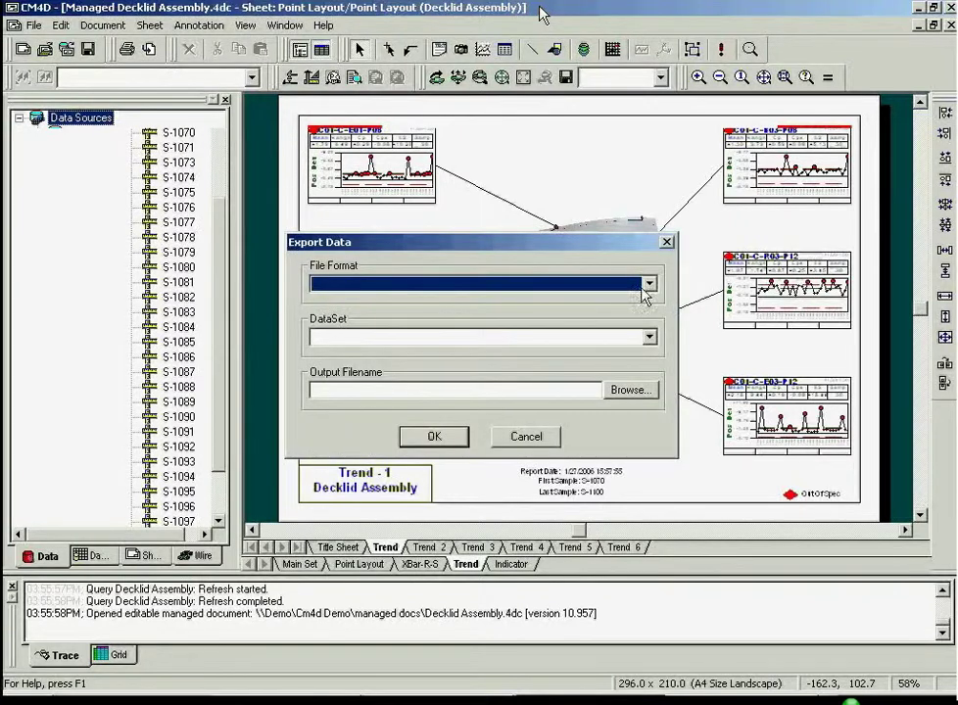
pyautogui.click(648, 284)
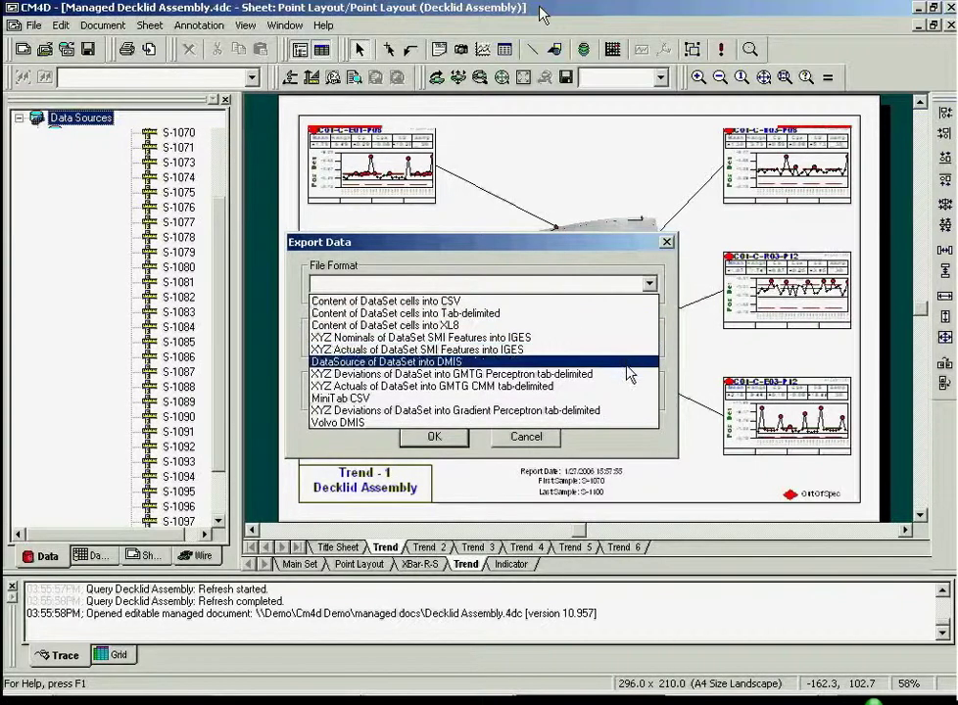
pyautogui.click(624, 422)
pyautogui.click(524, 446)
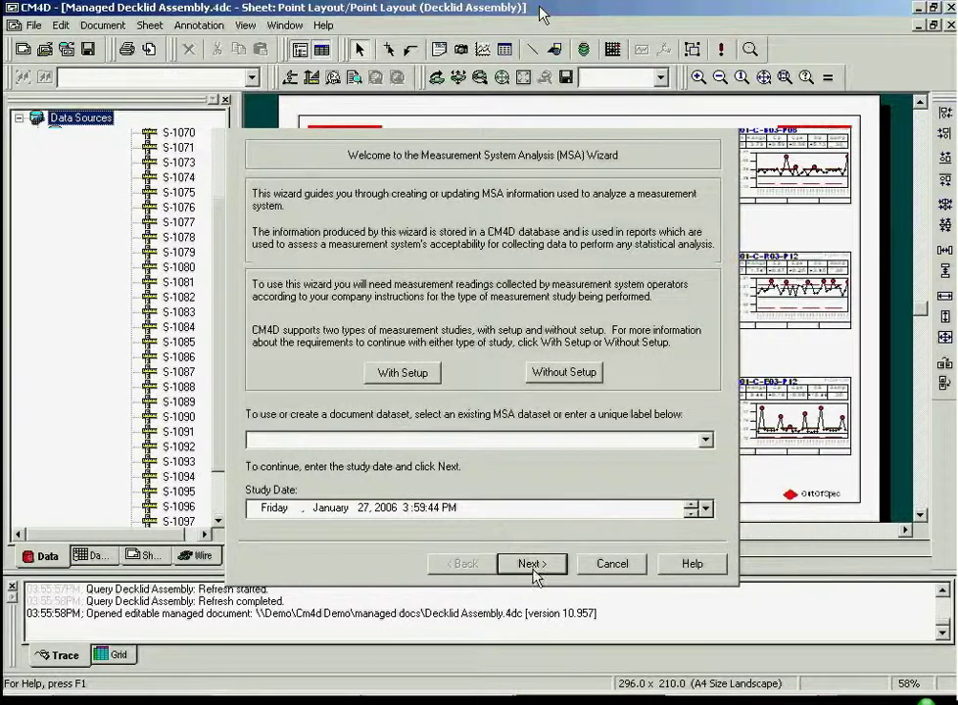
pyautogui.click(611, 563)
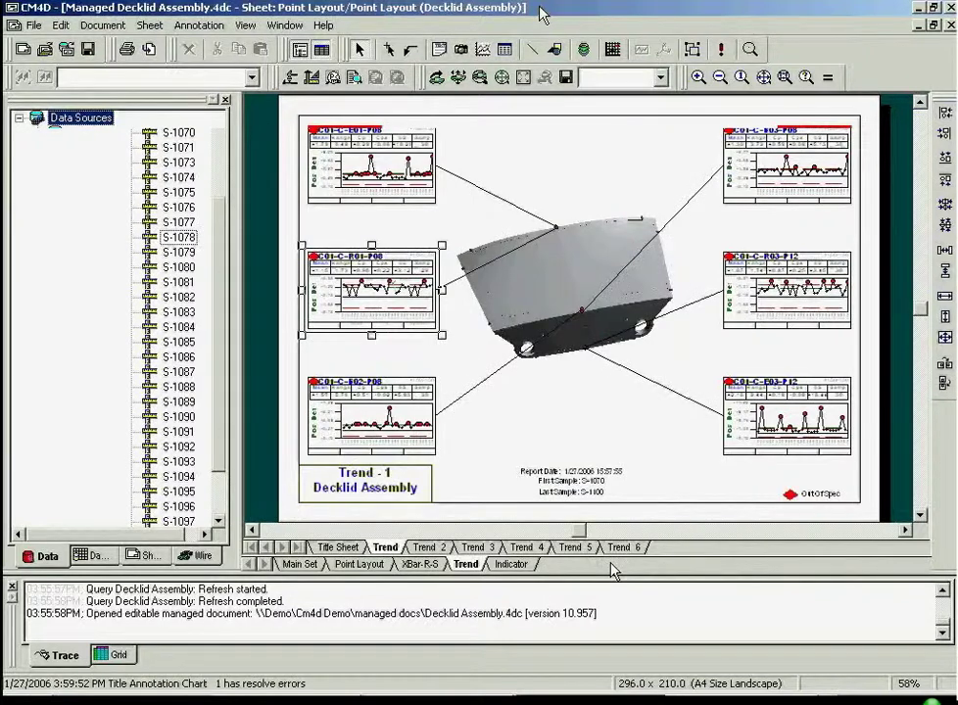